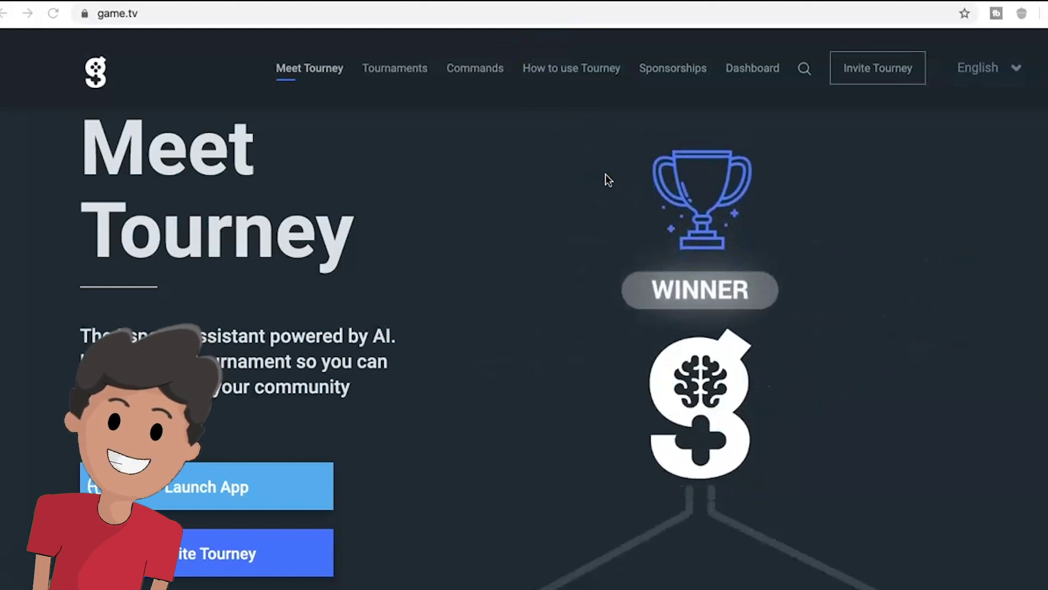
- Open the host console Dashboard showing 10 live and 461 completed tournaments
left_click(745, 85)
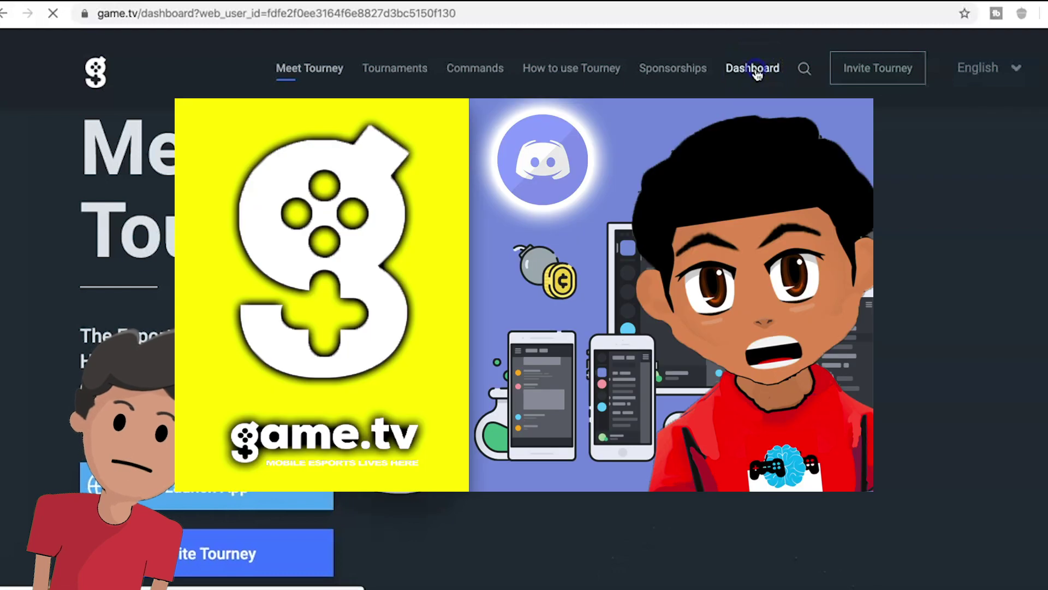
left_click(746, 89)
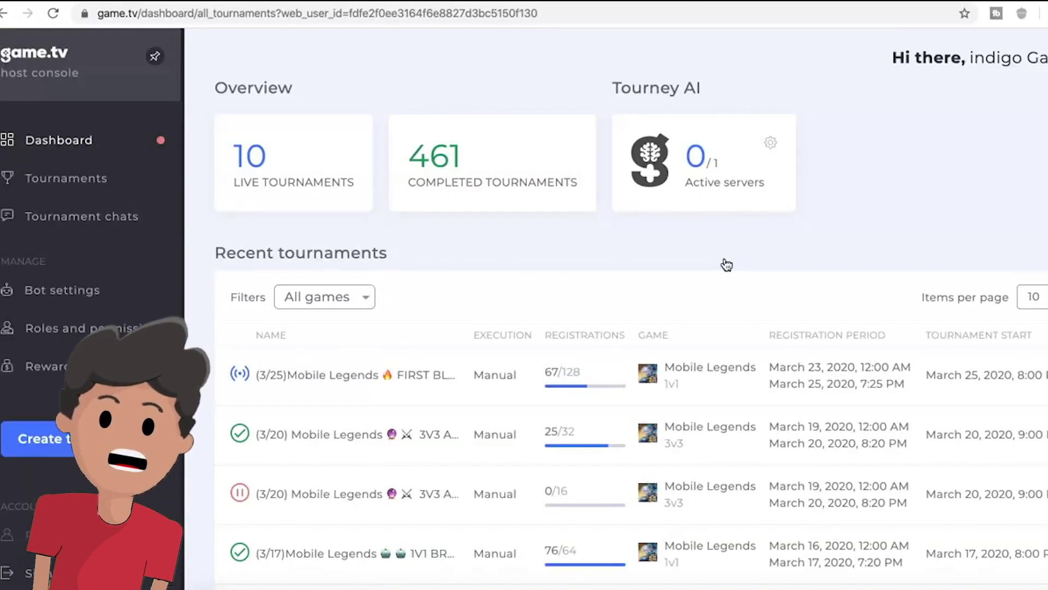
scroll(493, 168, "up", 5)
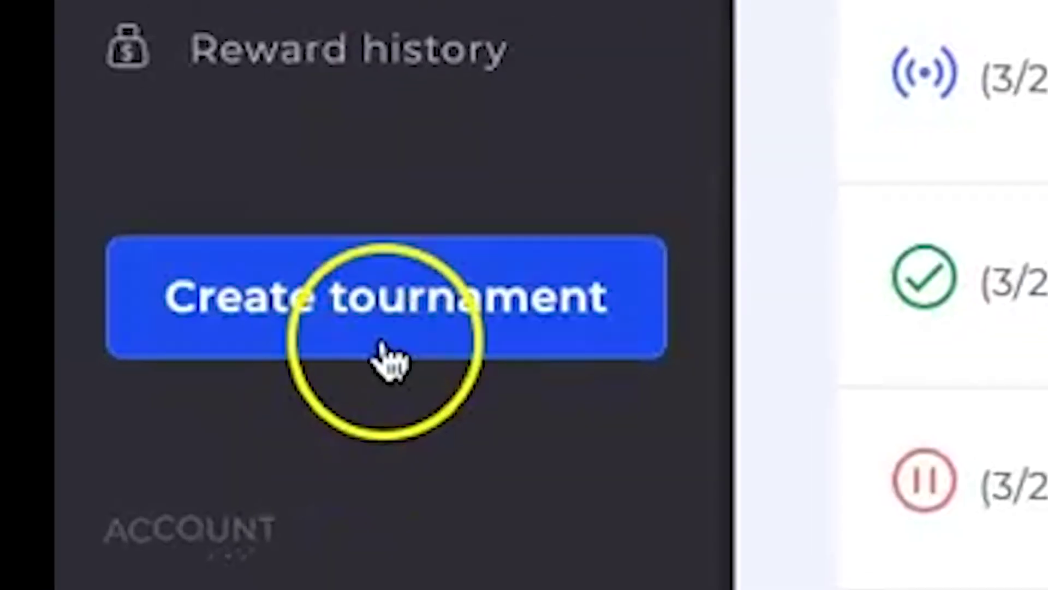
- Create a new tournament from the Mobile Legends - 1v1 template, found by searching 'mobile legends'
left_click(389, 358)
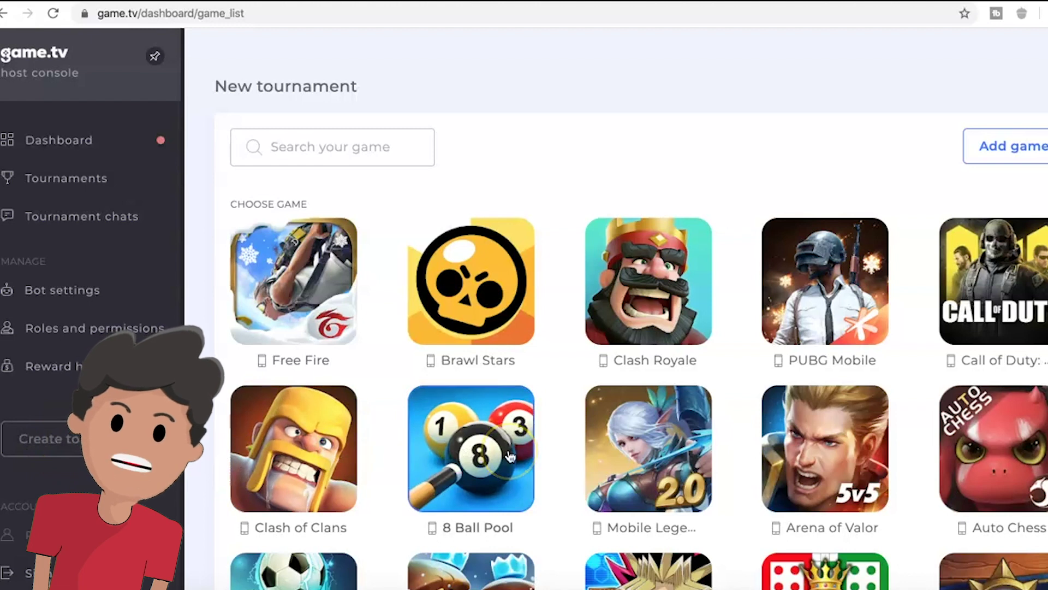
scroll(693, 371, "down", 1)
scroll(692, 368, "down", 1)
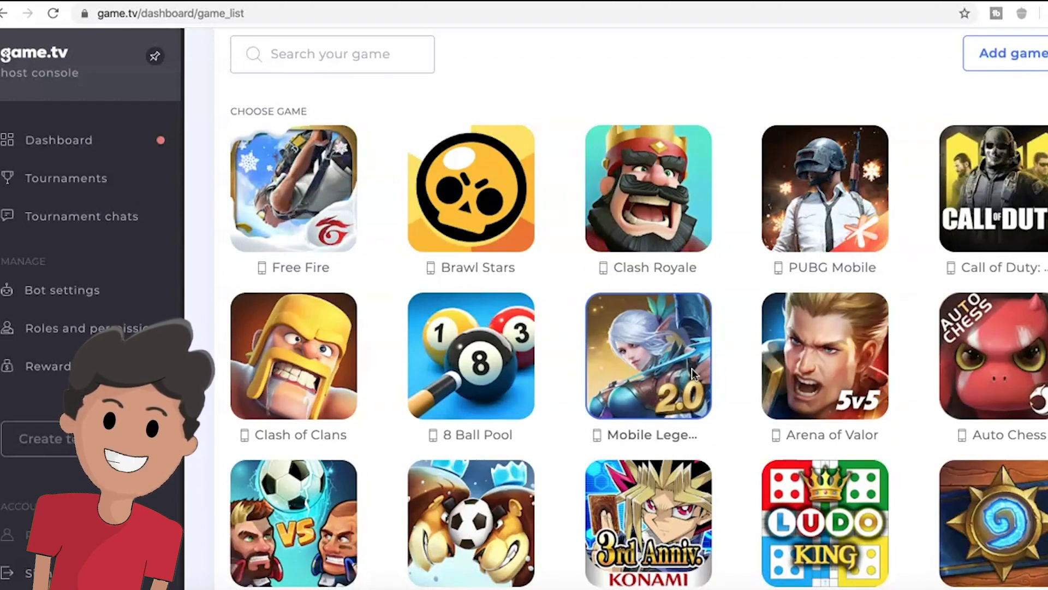
left_click(407, 61)
type("mobi")
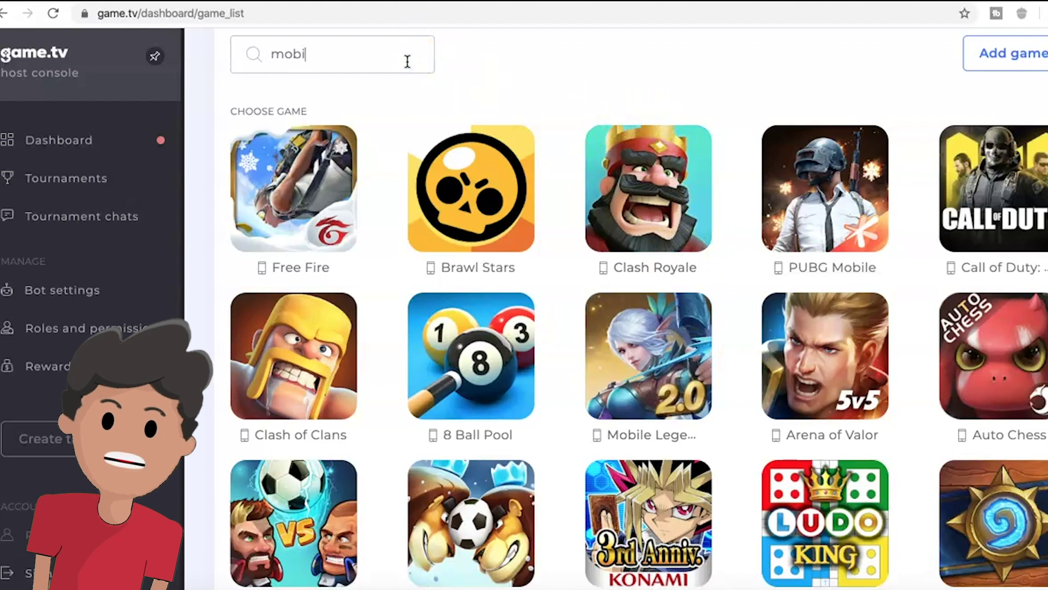
type("le legends")
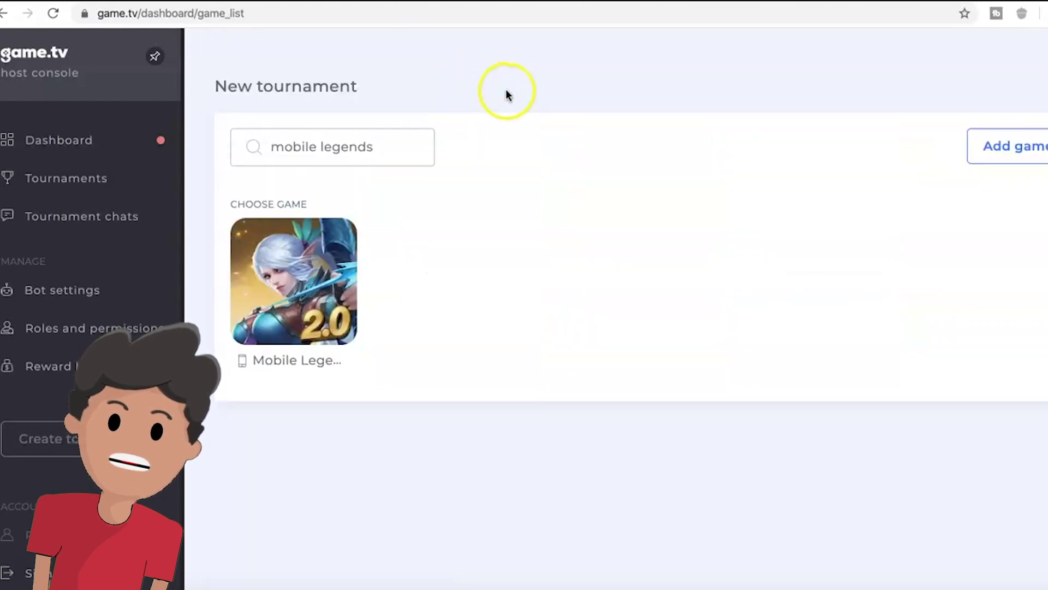
left_click(333, 251)
scroll(597, 415, "down", 3)
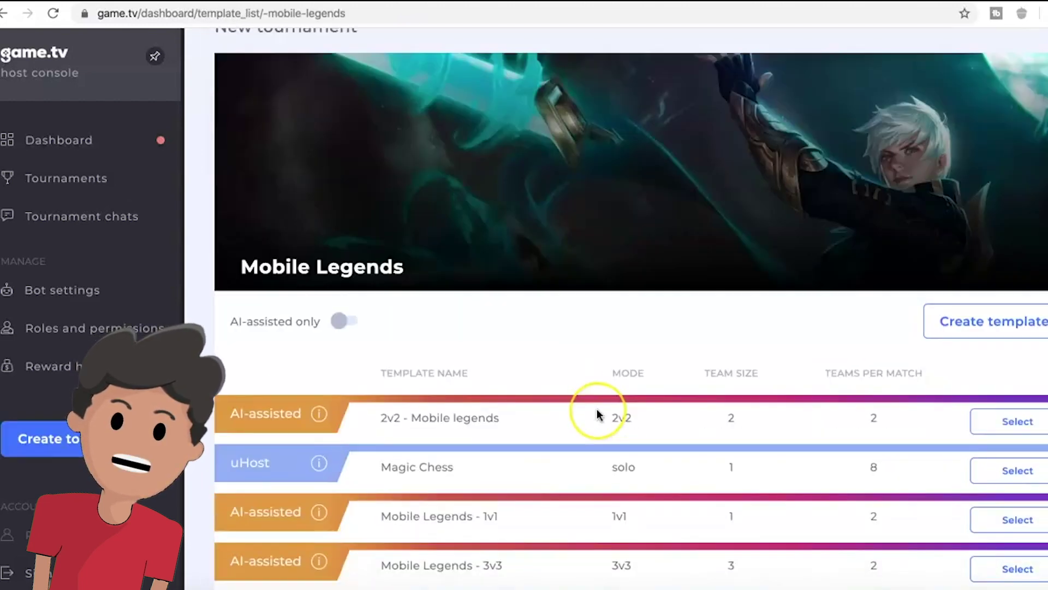
left_click(588, 448)
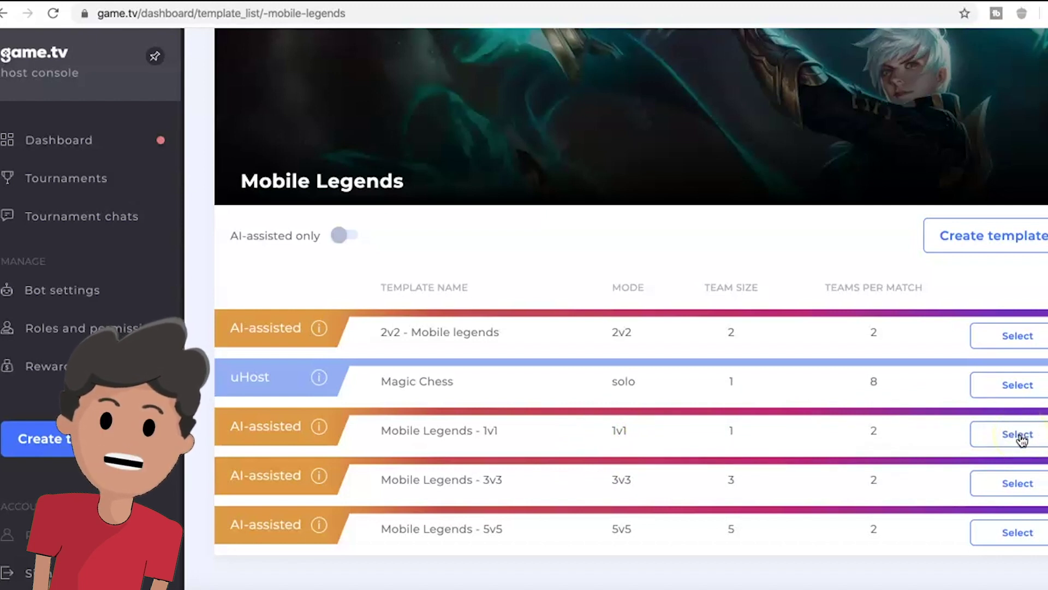
left_click(1019, 435)
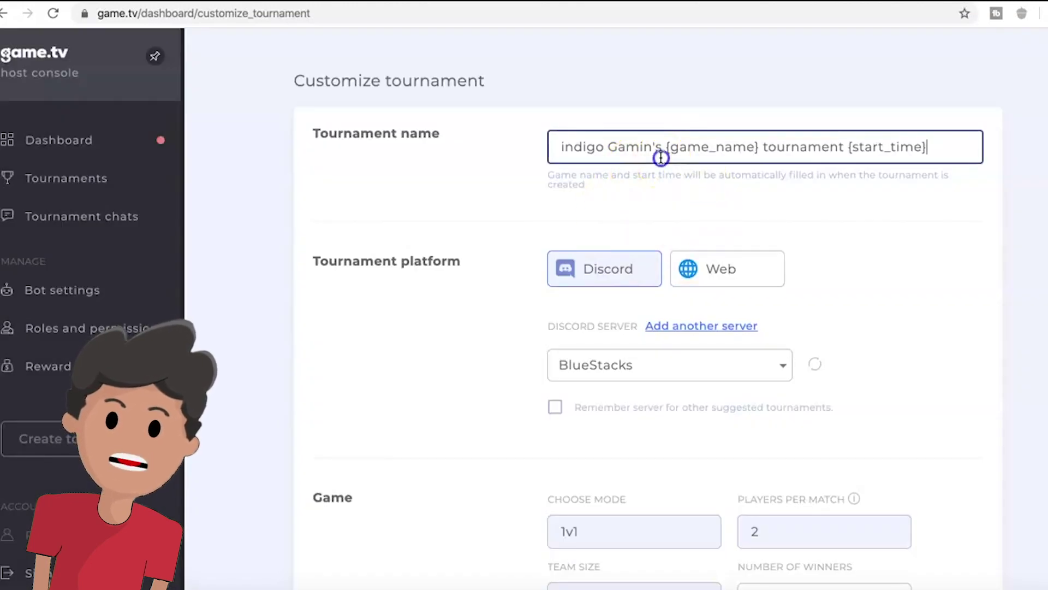
- Rename the tournament to '(4/1) Gucci Gang Mobile Legends tournament'
triple_click(661, 158)
key("BackSpace")
type("(4/")
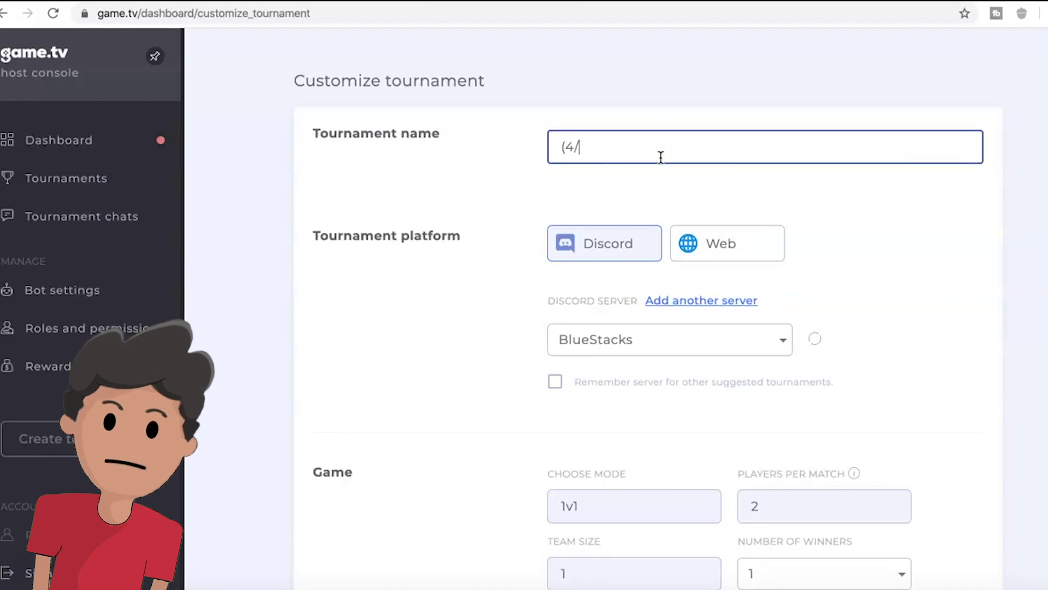
key("BackSpace")
key("BackSpace")
key("BackSpace")
type("(4/1) ")
type("Gucci Gang")
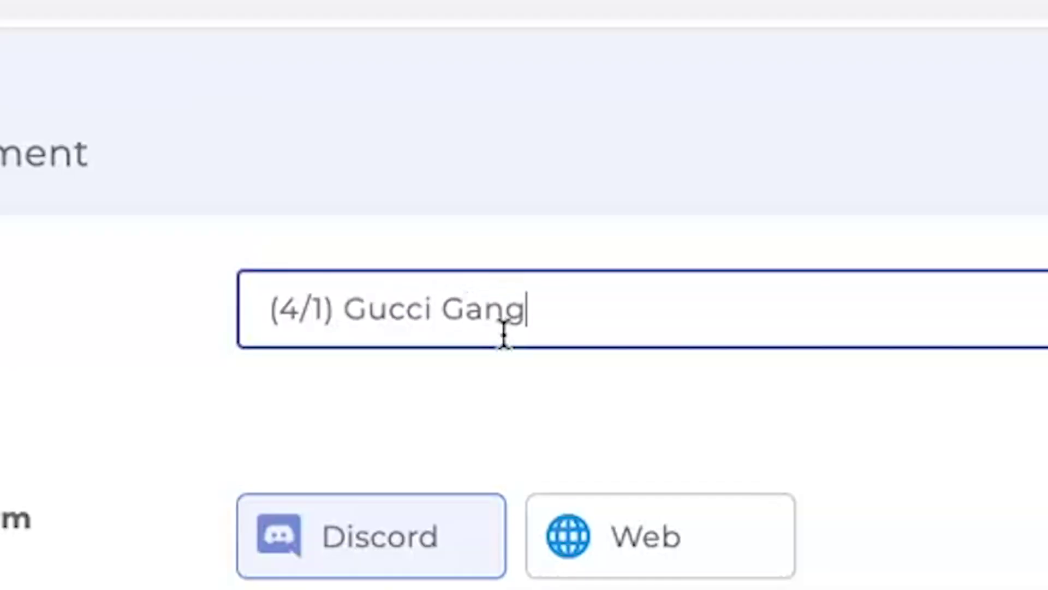
type(" Mobile Legends tournament")
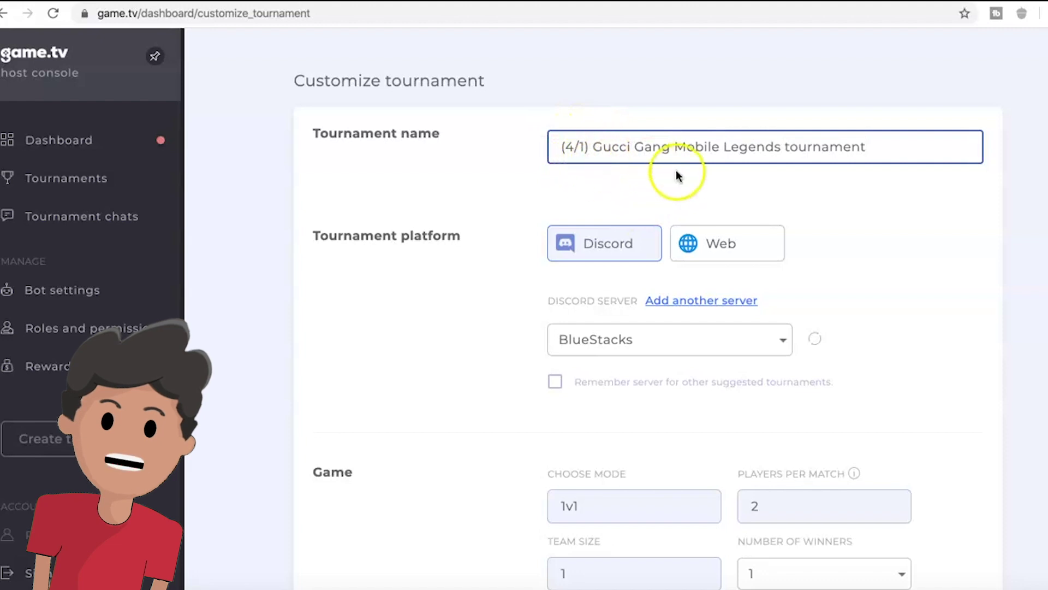
- Set Web as the tournament platform instead of Discord
scroll(791, 241, "down", 1)
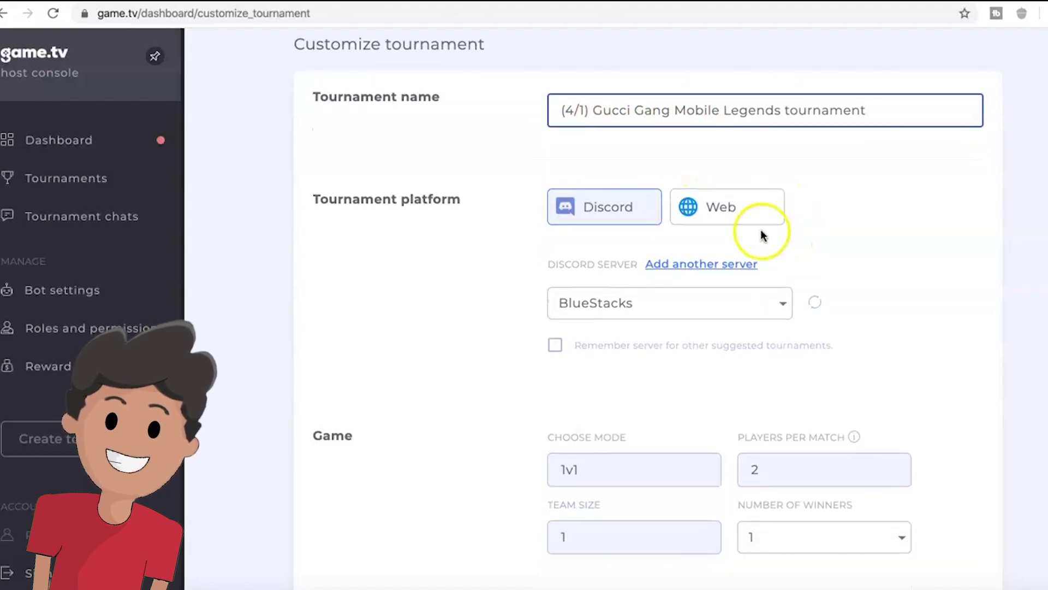
scroll(573, 205, "up", 1)
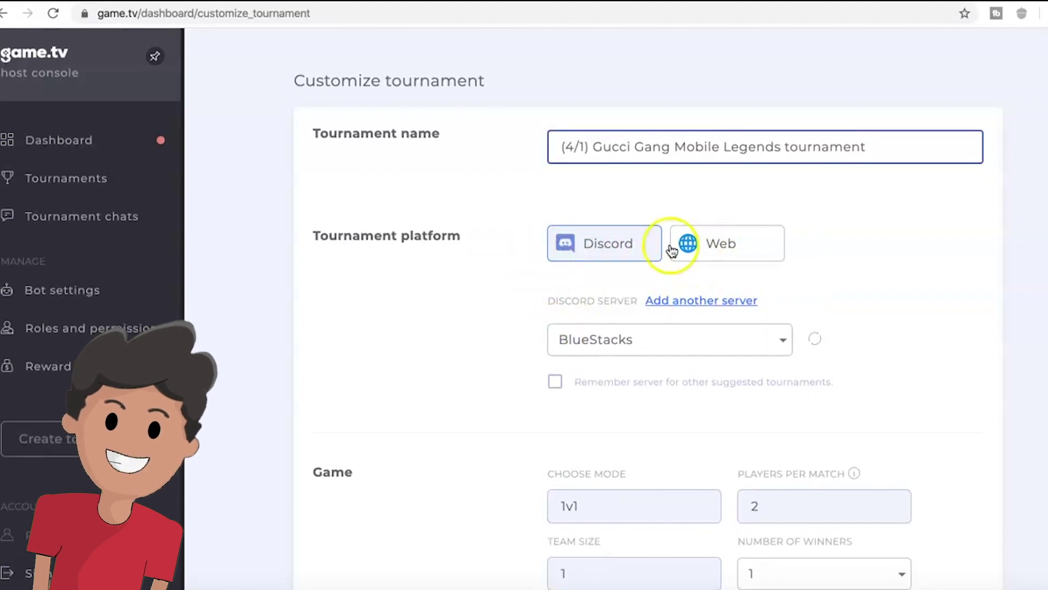
left_click(735, 247)
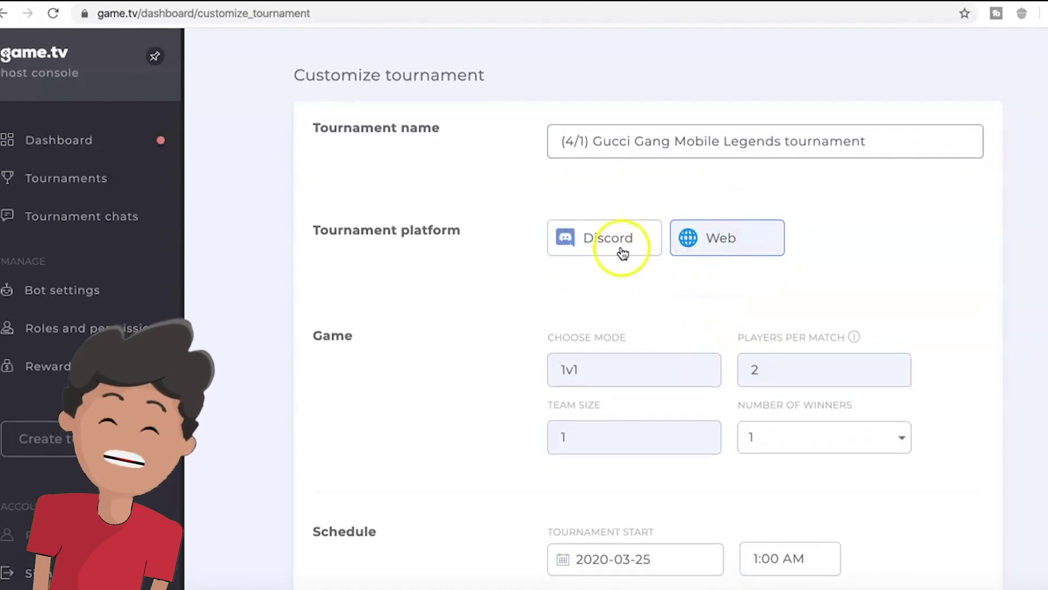
left_click(621, 250)
scroll(696, 435, "down", 10)
scroll(721, 354, "up", 4)
scroll(722, 354, "up", 5)
left_click(718, 104)
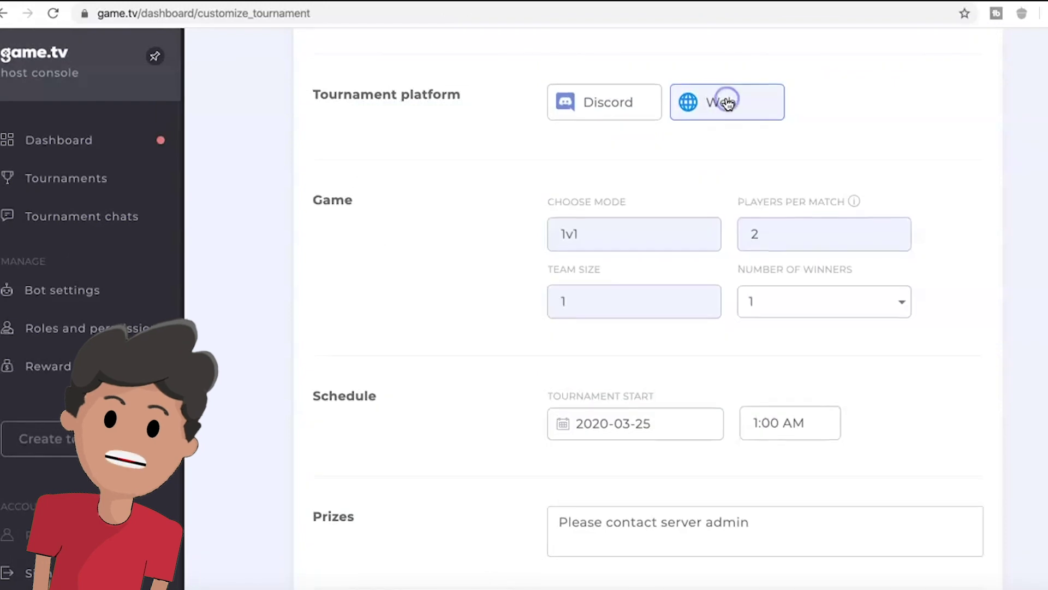
scroll(694, 271, "up", 2)
scroll(781, 368, "down", 2)
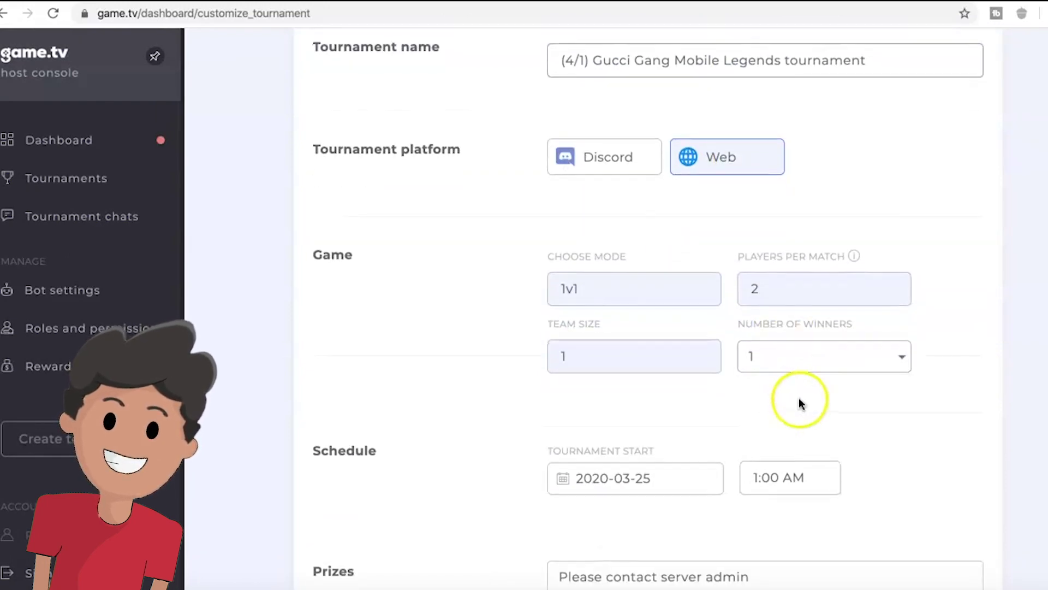
scroll(800, 408, "down", 3)
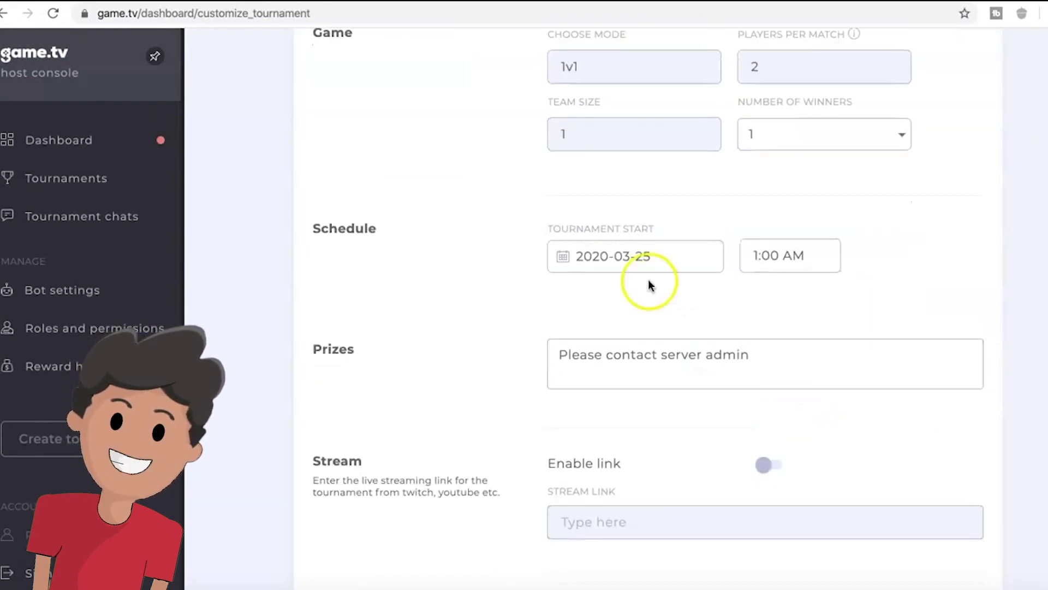
- Set the tournament start time to 12:42 AM on 2020-03-25
left_click(760, 232)
left_click(787, 194)
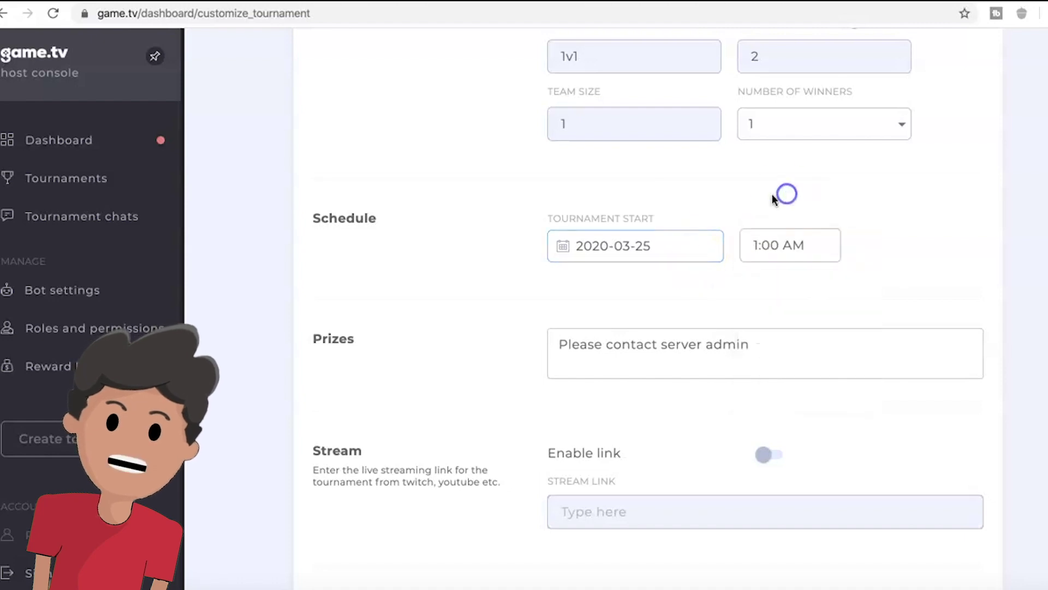
left_click(785, 237)
scroll(779, 244, "up", 1)
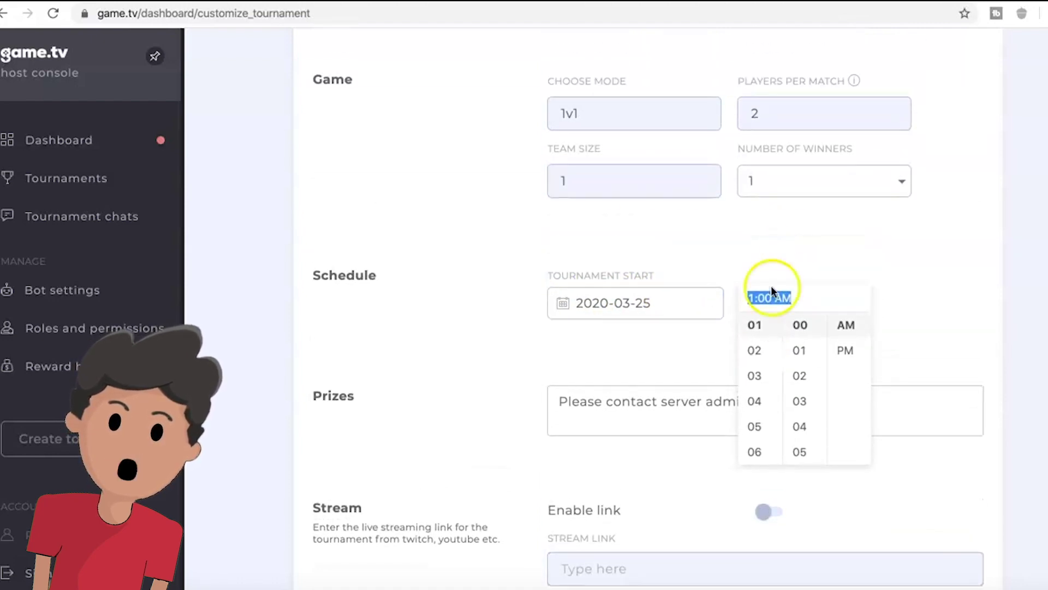
scroll(757, 401, "down", 1)
scroll(761, 414, "up", 2)
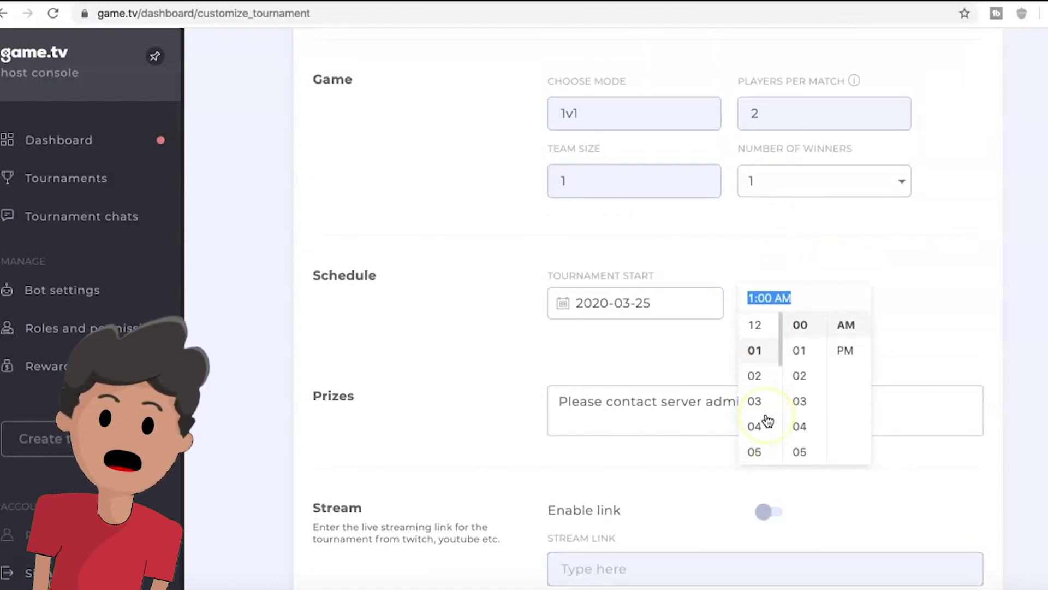
left_click(761, 352)
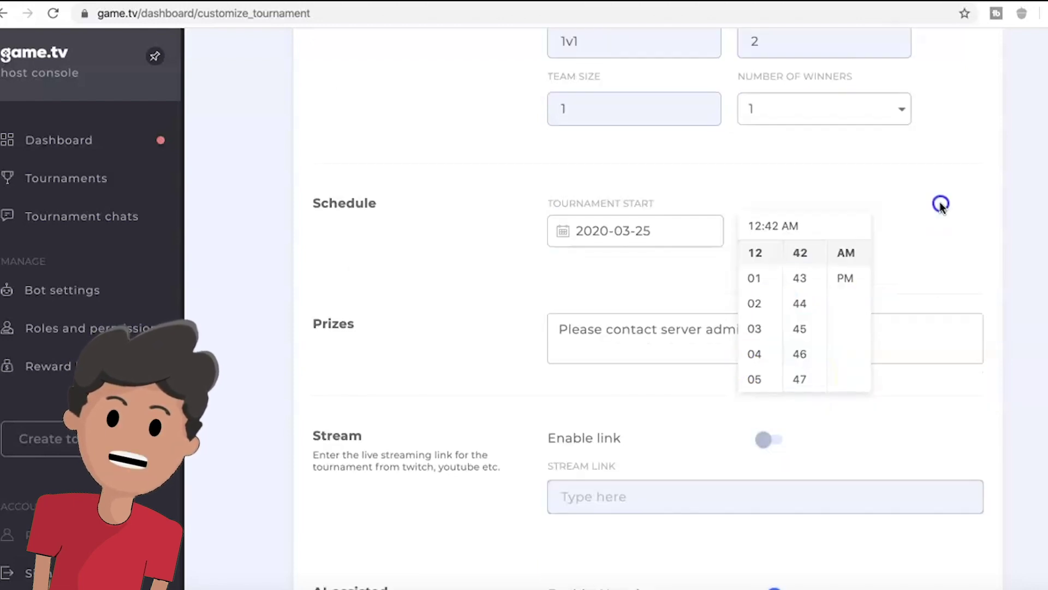
left_click(941, 206)
scroll(941, 206, "down", 1)
scroll(941, 205, "down", 3)
scroll(751, 215, "down", 1)
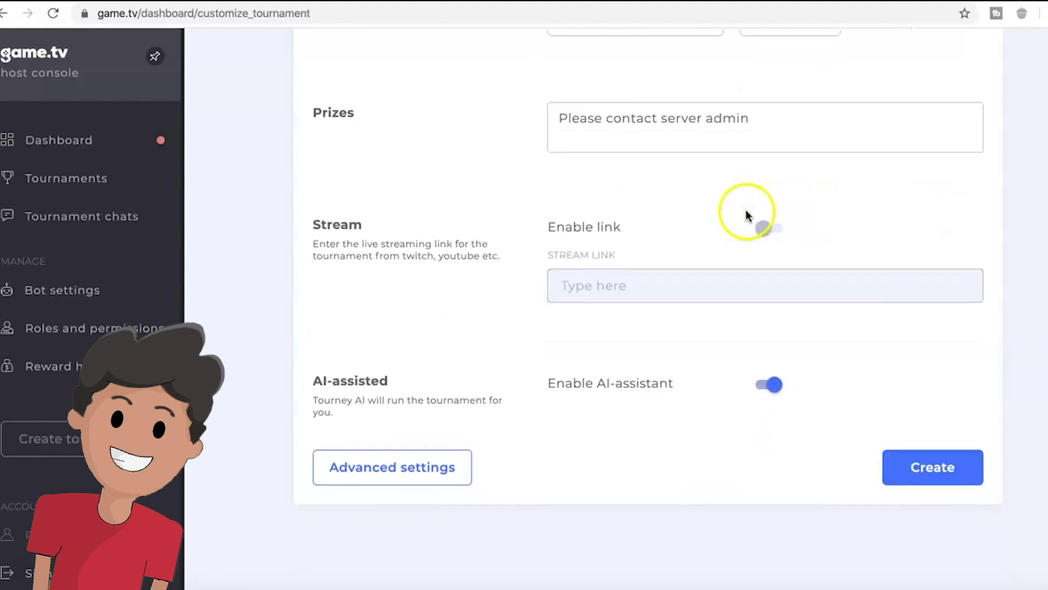
scroll(733, 210, "up", 1)
- Clear the default prizes text and leave the stream link turned off
left_click(678, 158)
triple_click(677, 156)
key("BackSpace")
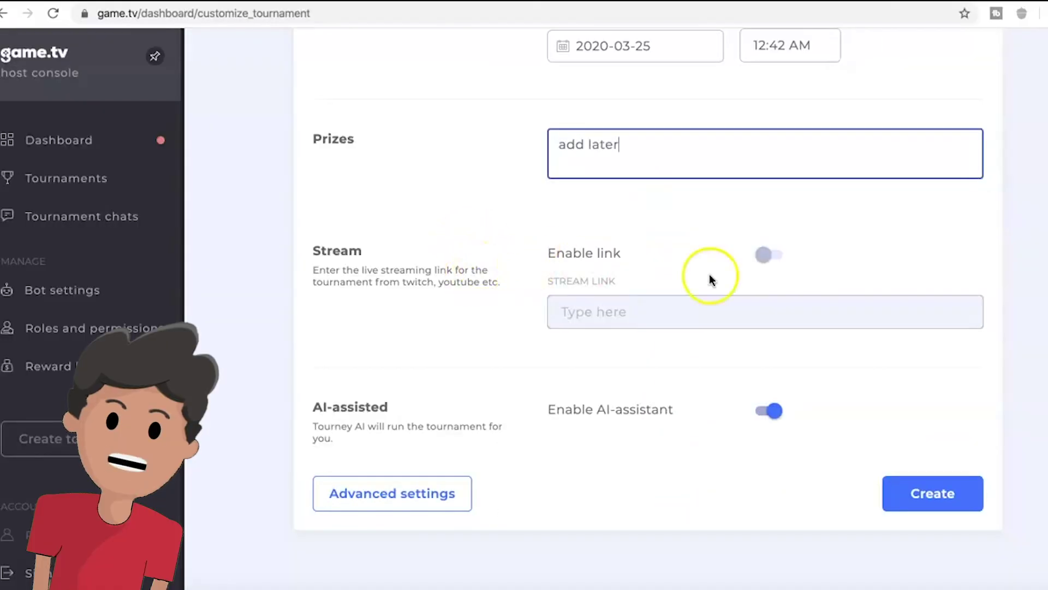
left_click(941, 456)
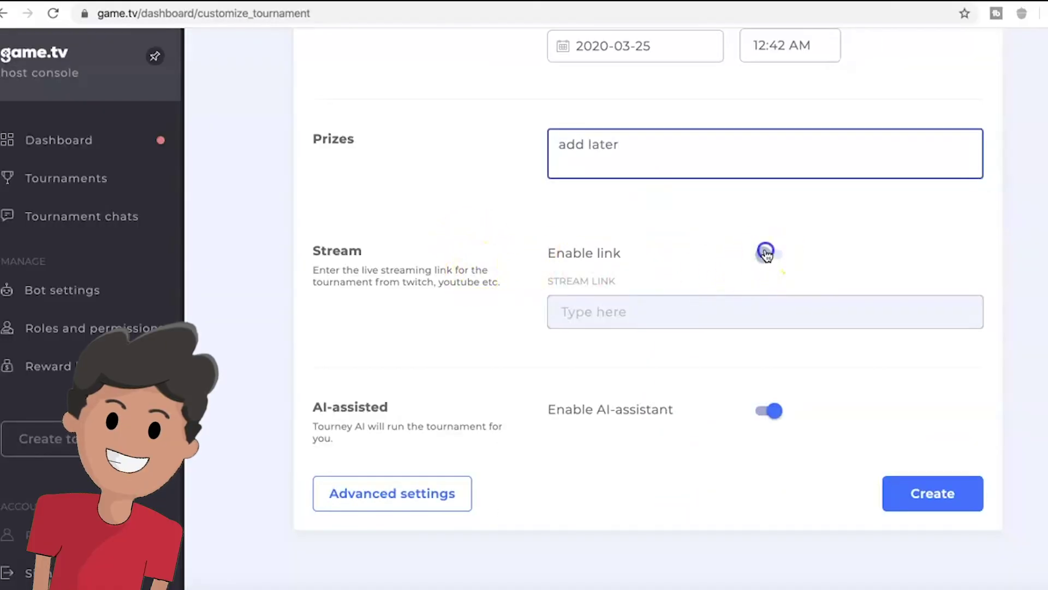
left_click(718, 325)
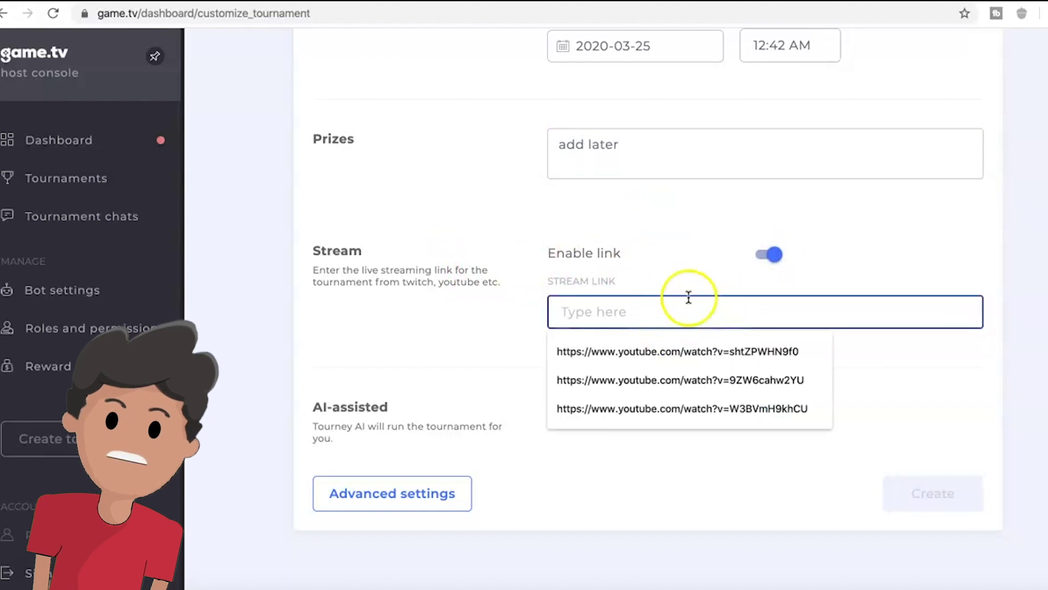
left_click(434, 290)
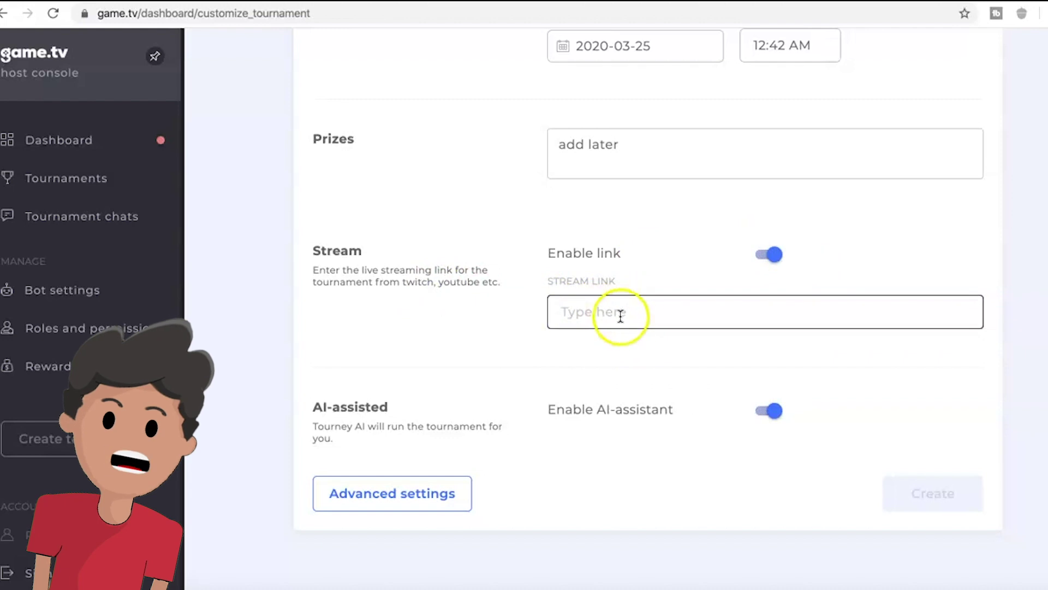
left_click(770, 253)
- Choose manual Advanced settings, bringing up its confirmation dialog
scroll(682, 387, "down", 1)
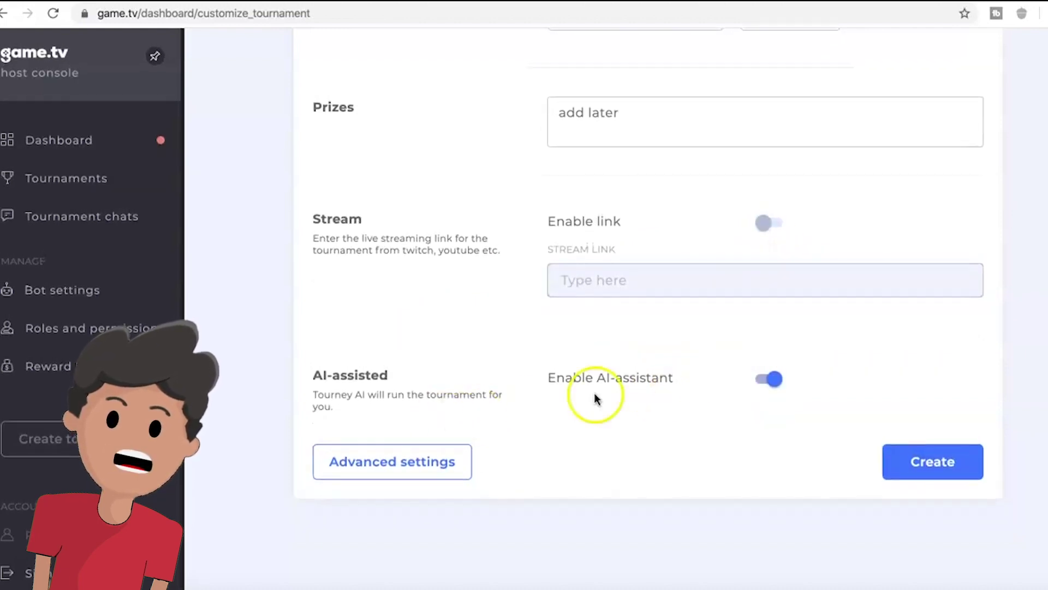
scroll(437, 420, "up", 3)
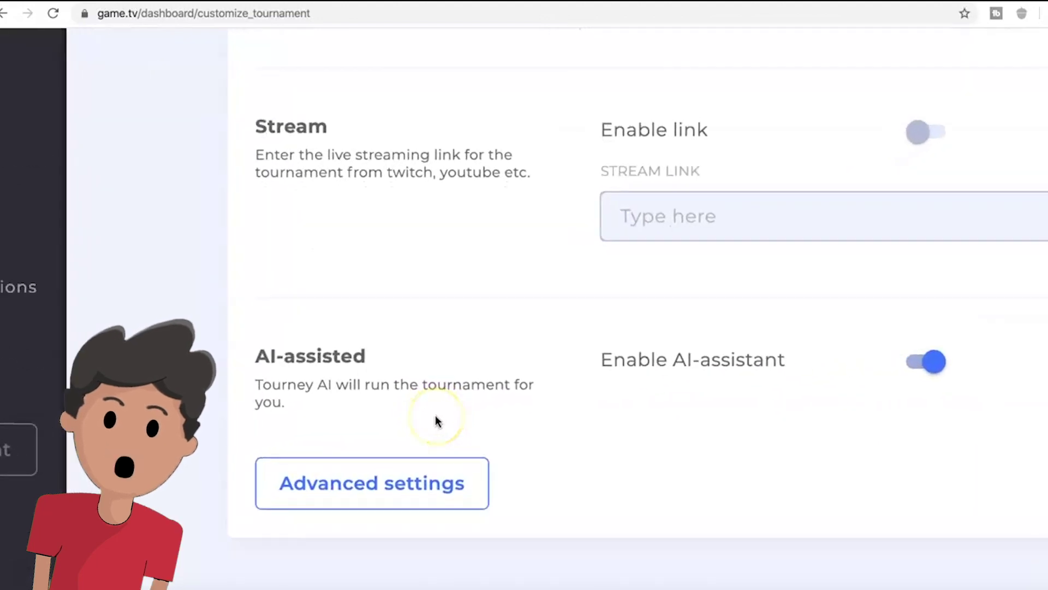
scroll(437, 421, "down", 3)
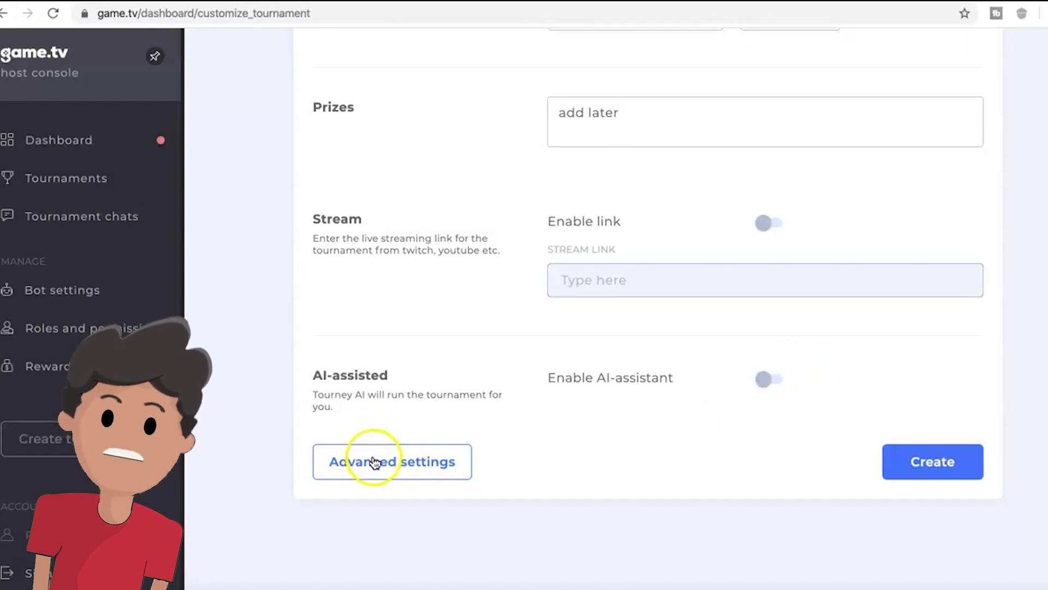
left_click(428, 462)
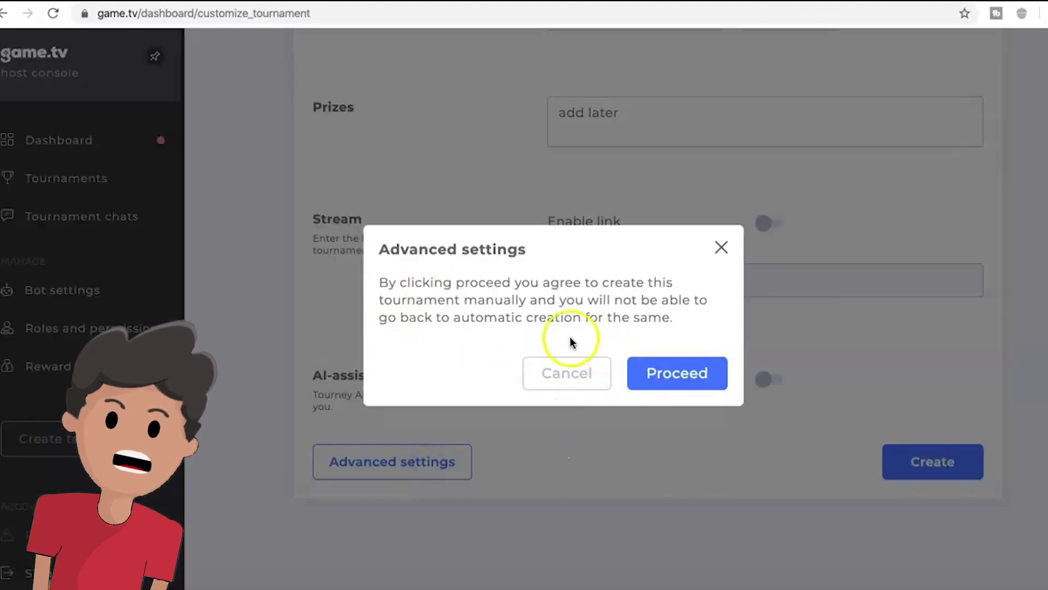
- Confirm manual creation and keep the number of winners at 1
left_click(667, 377)
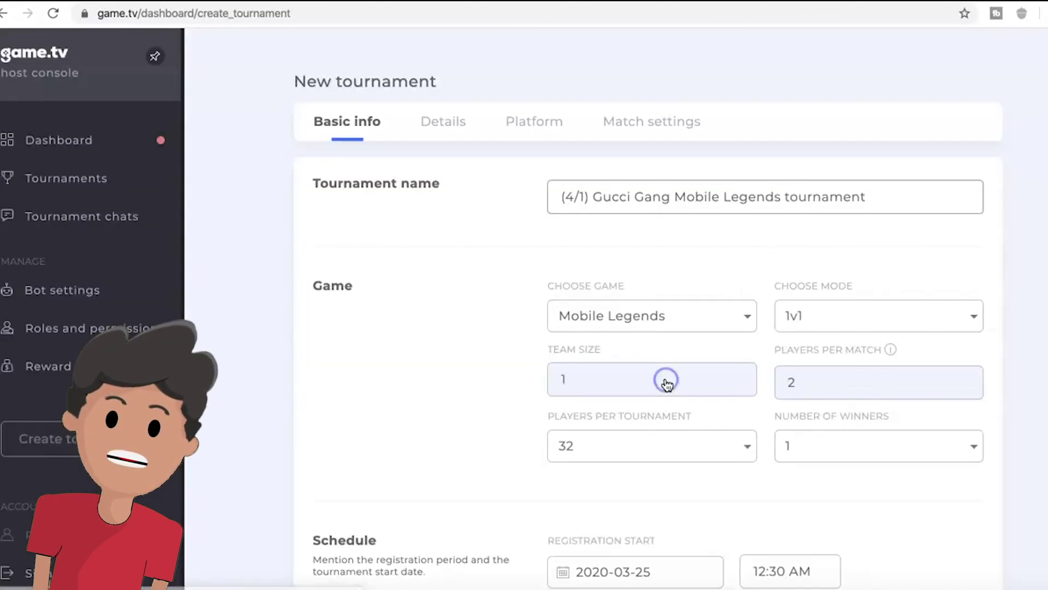
scroll(548, 385, "down", 2)
scroll(548, 385, "up", 2)
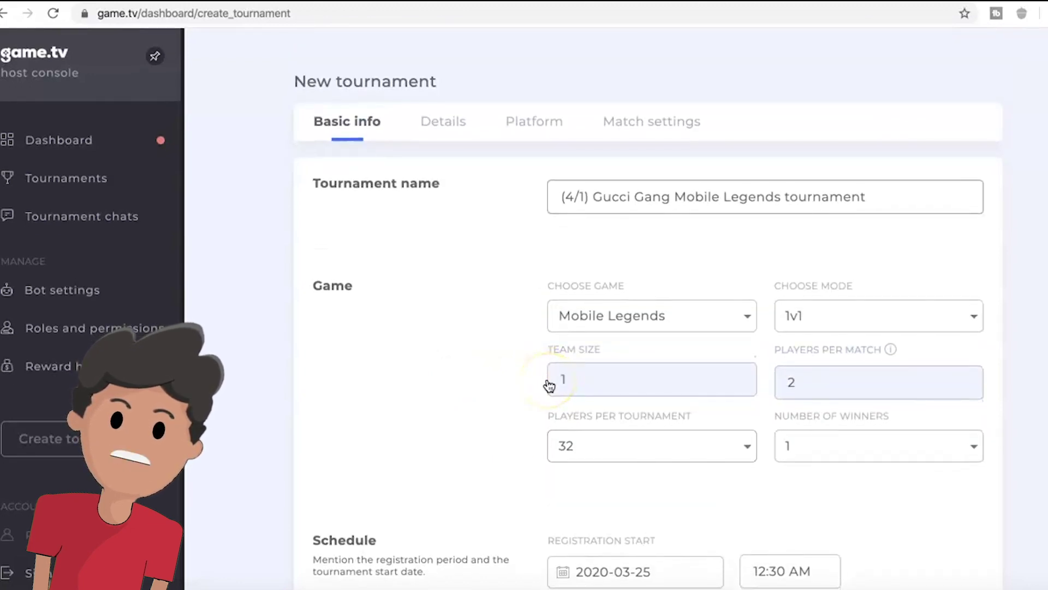
scroll(674, 390, "down", 1)
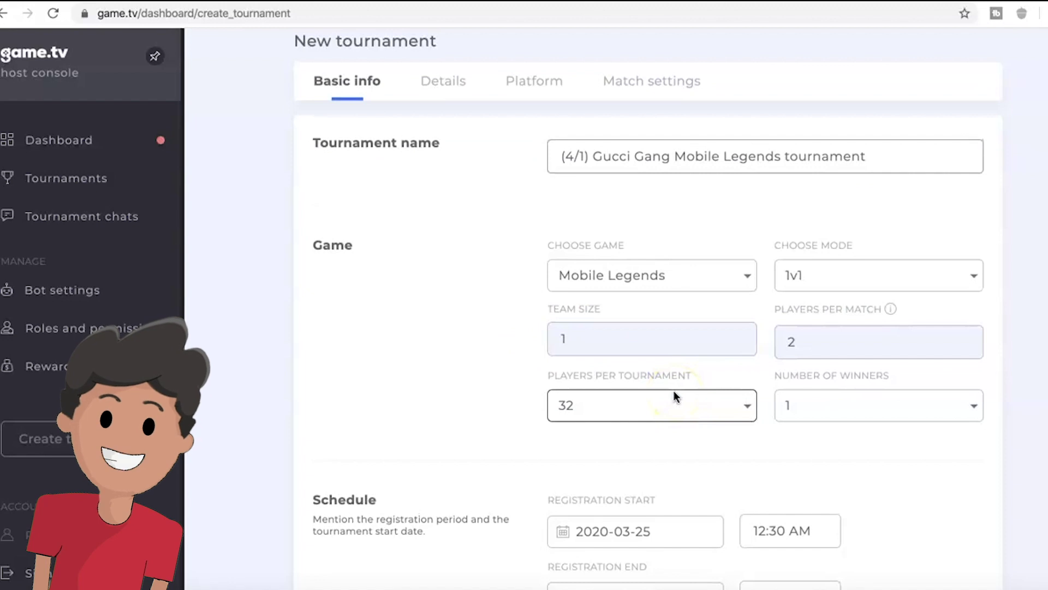
scroll(674, 391, "down", 1)
scroll(693, 377, "down", 1)
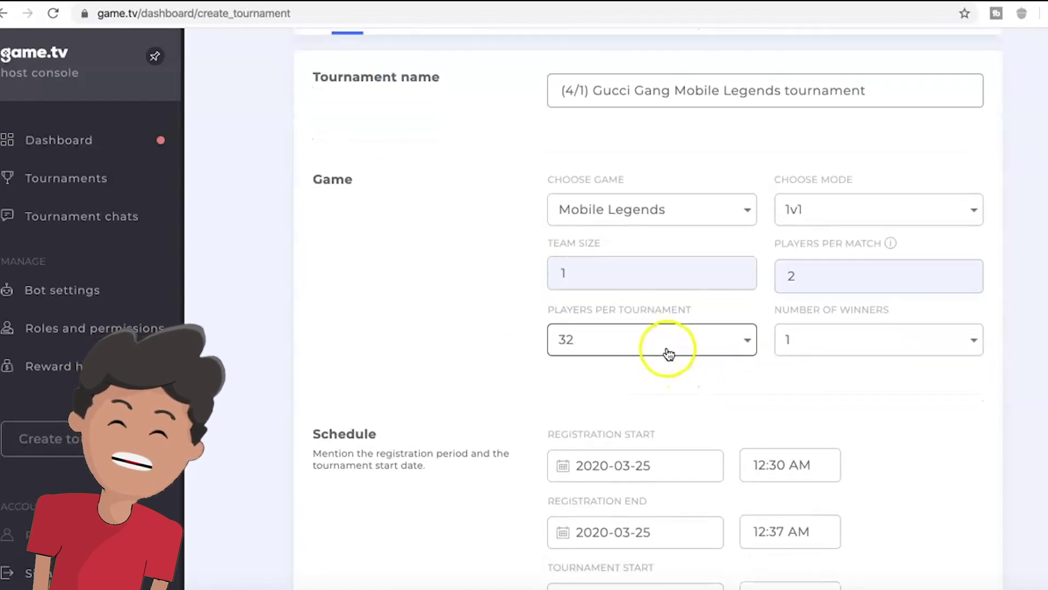
left_click(834, 343)
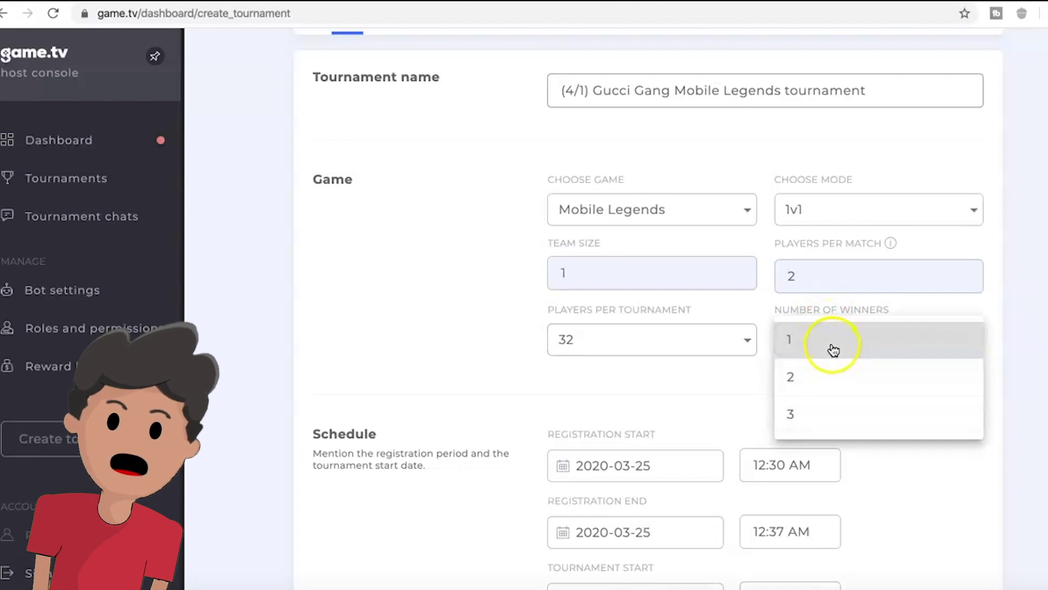
left_click(830, 353)
scroll(1036, 325, "down", 1)
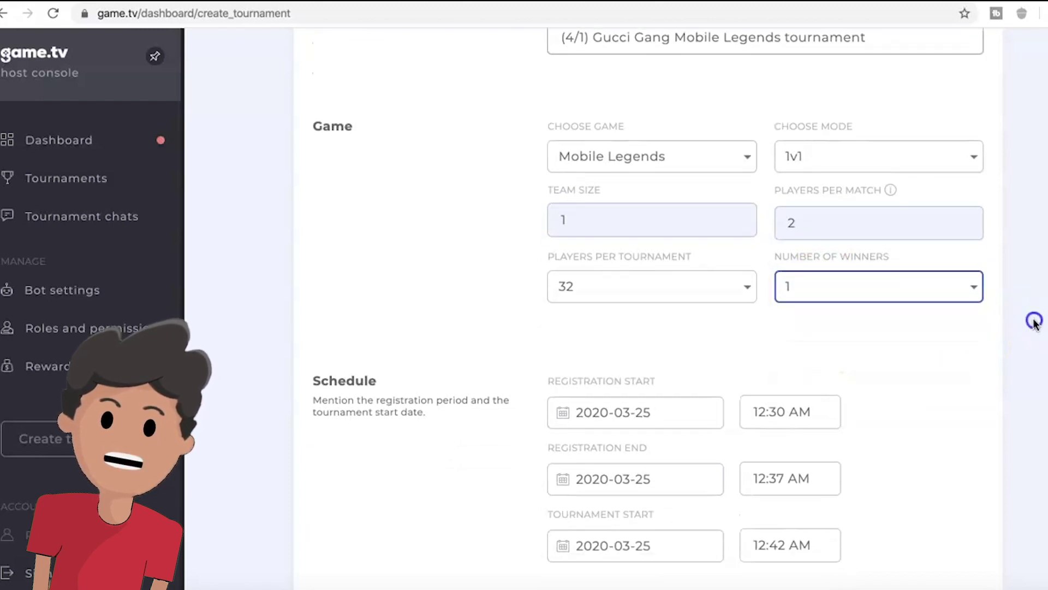
left_click(910, 297)
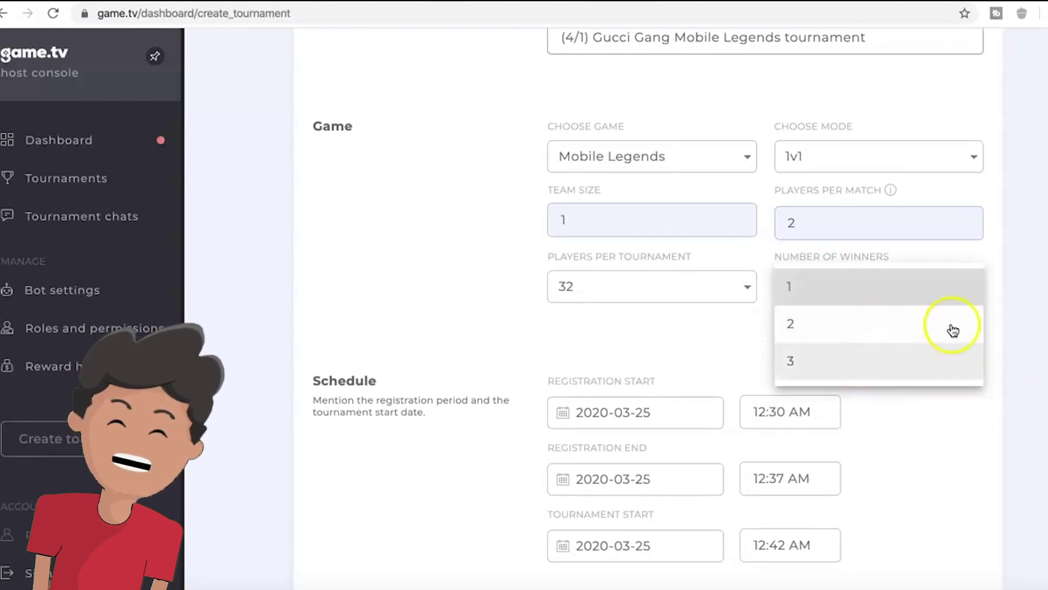
left_click(1039, 295)
scroll(1040, 297, "up", 2)
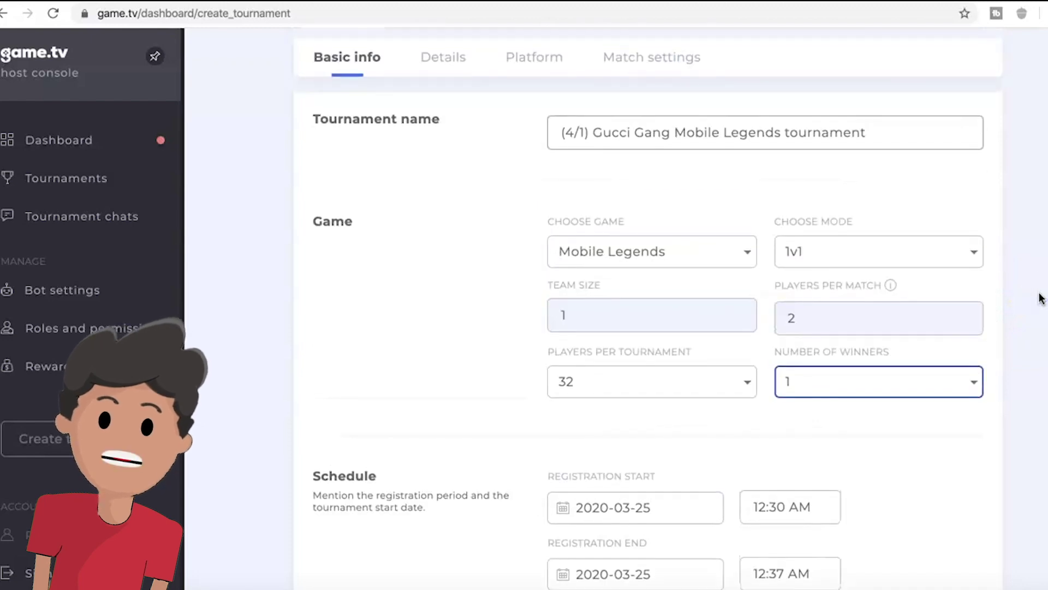
scroll(1040, 297, "down", 5)
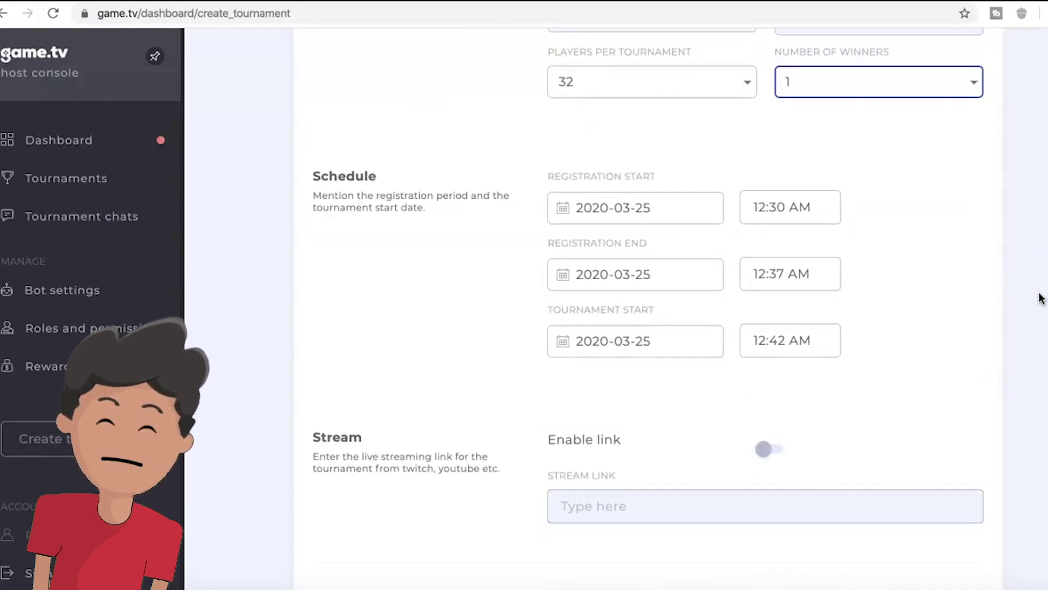
- Set the registration end time to 12:41 AM
left_click(781, 275)
scroll(856, 270, "down", 4)
left_click(928, 243)
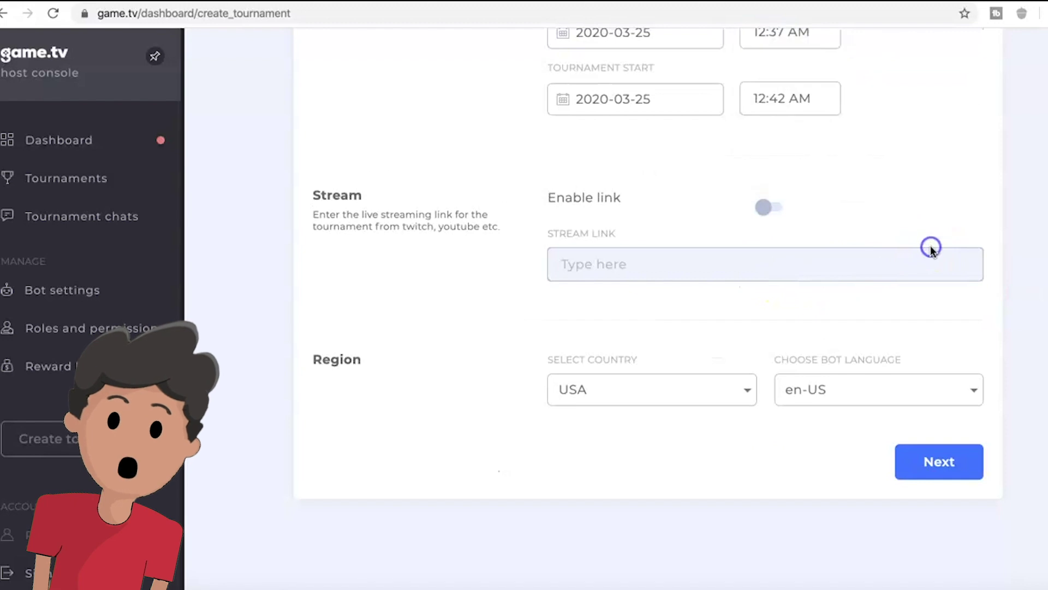
scroll(922, 246, "up", 4)
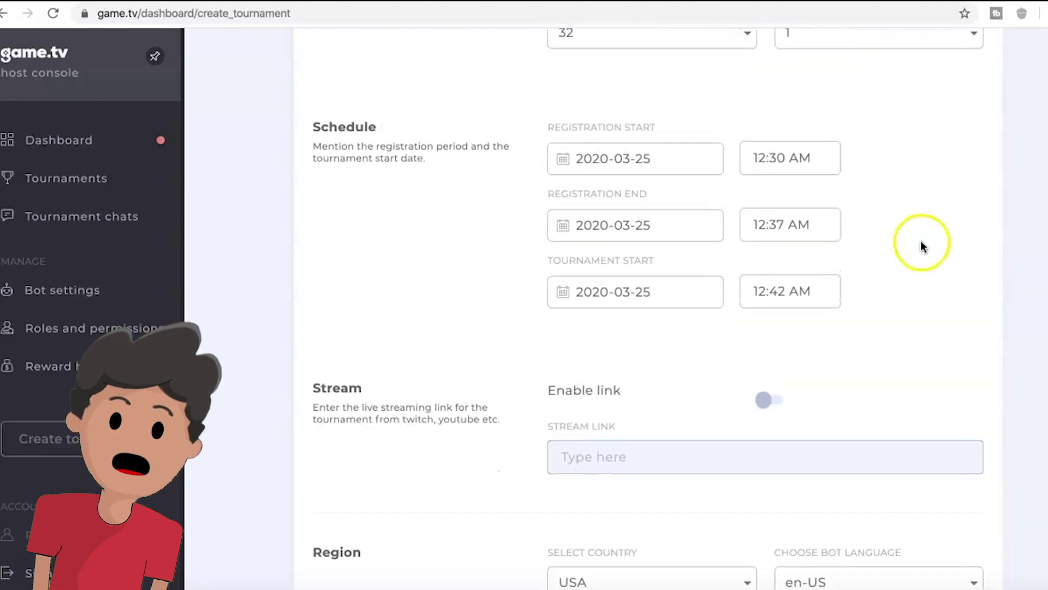
left_click(778, 227)
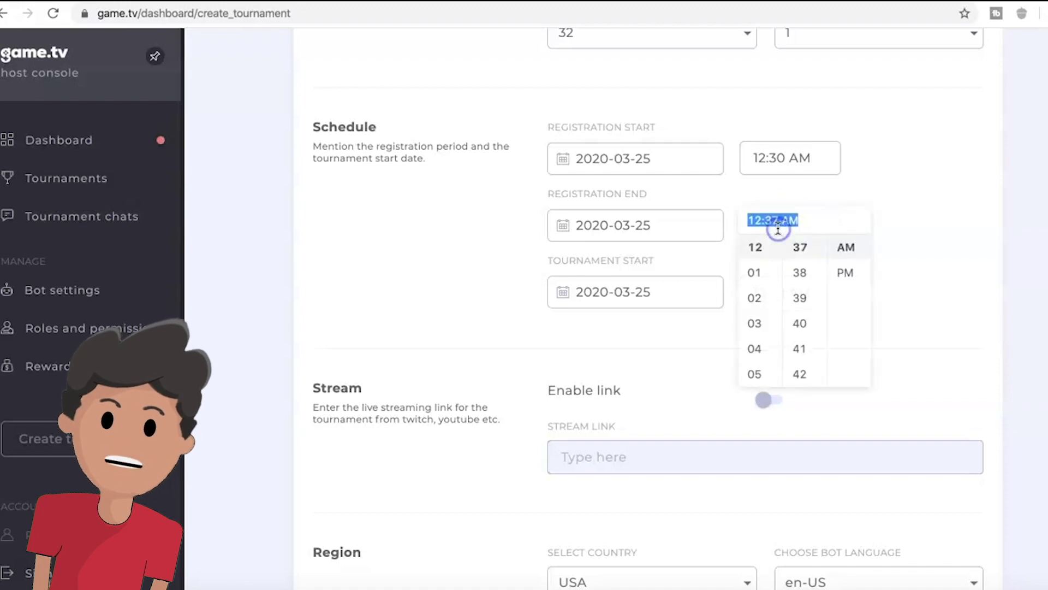
scroll(808, 306, "down", 1)
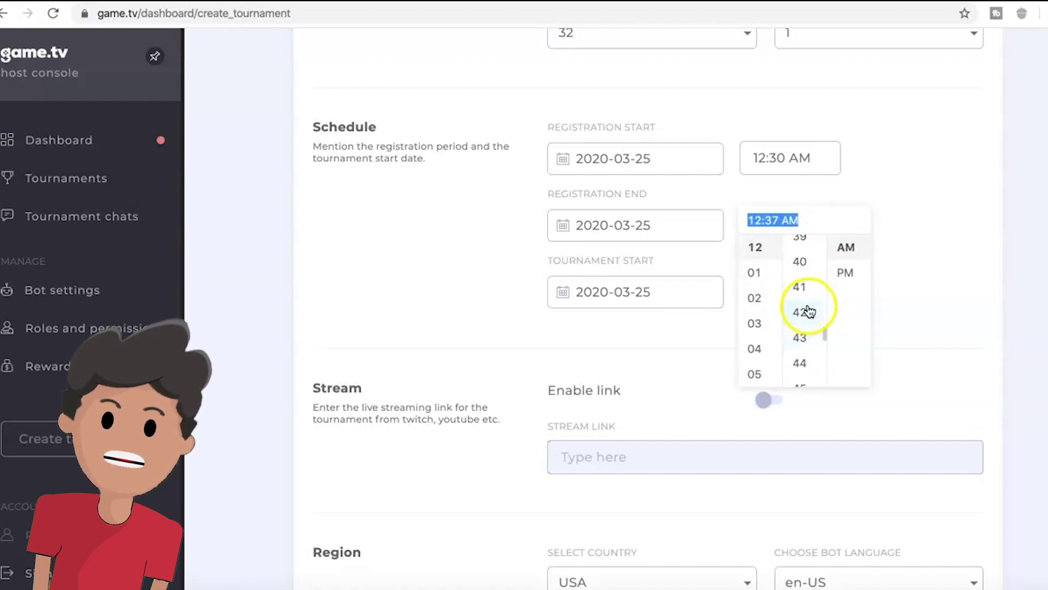
left_click(809, 311)
left_click(913, 213)
left_click(789, 221)
scroll(807, 277, "up", 1)
left_click(805, 269)
left_click(919, 293)
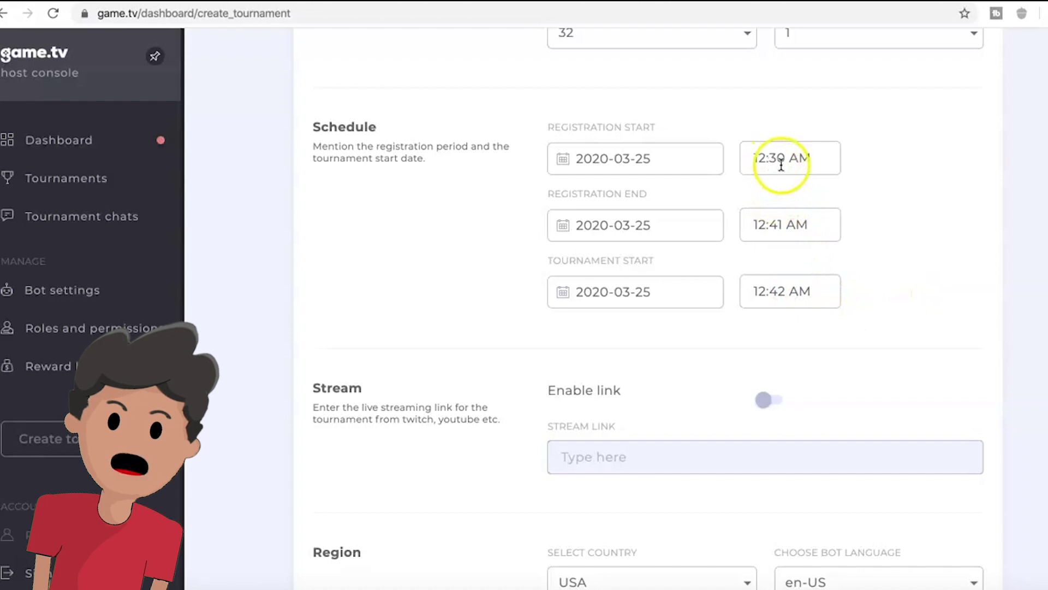
scroll(836, 352, "down", 2)
scroll(837, 352, "down", 3)
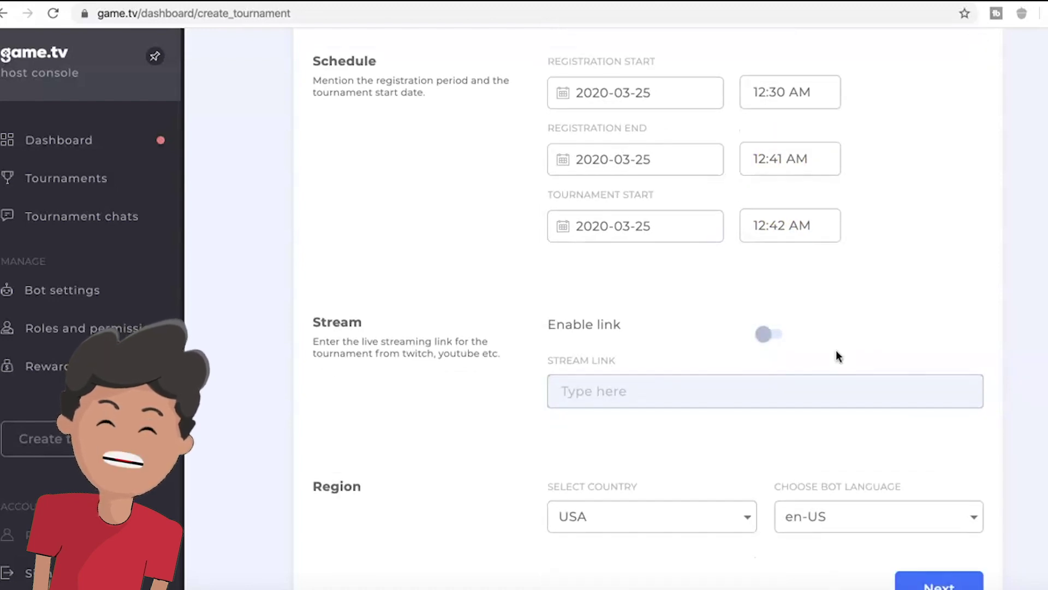
scroll(837, 352, "up", 2)
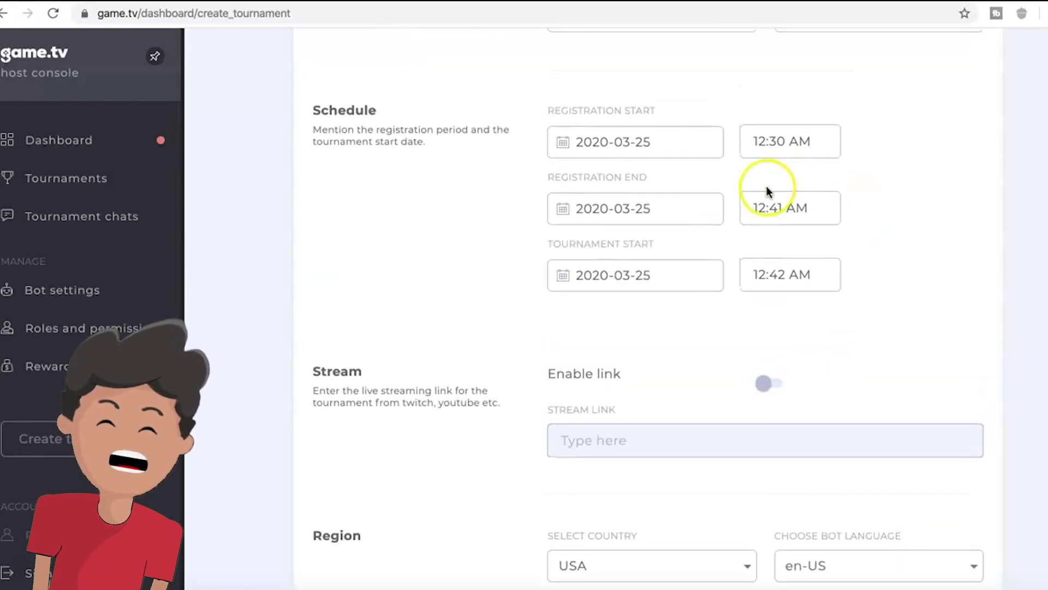
scroll(766, 192, "down", 3)
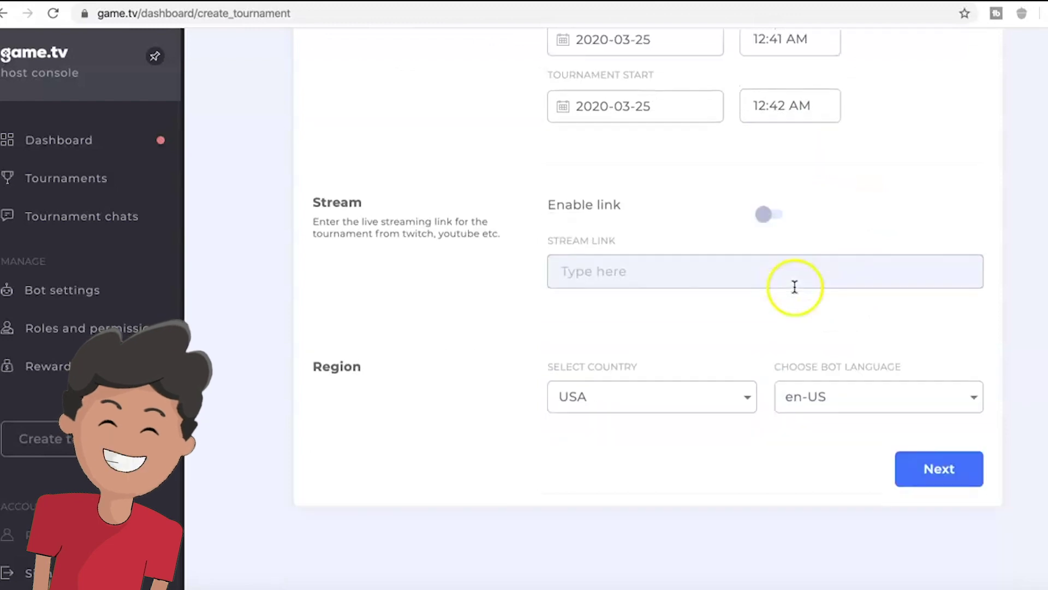
- Leave the stream link disabled and continue to the Details step
left_click(752, 220)
left_click(713, 279)
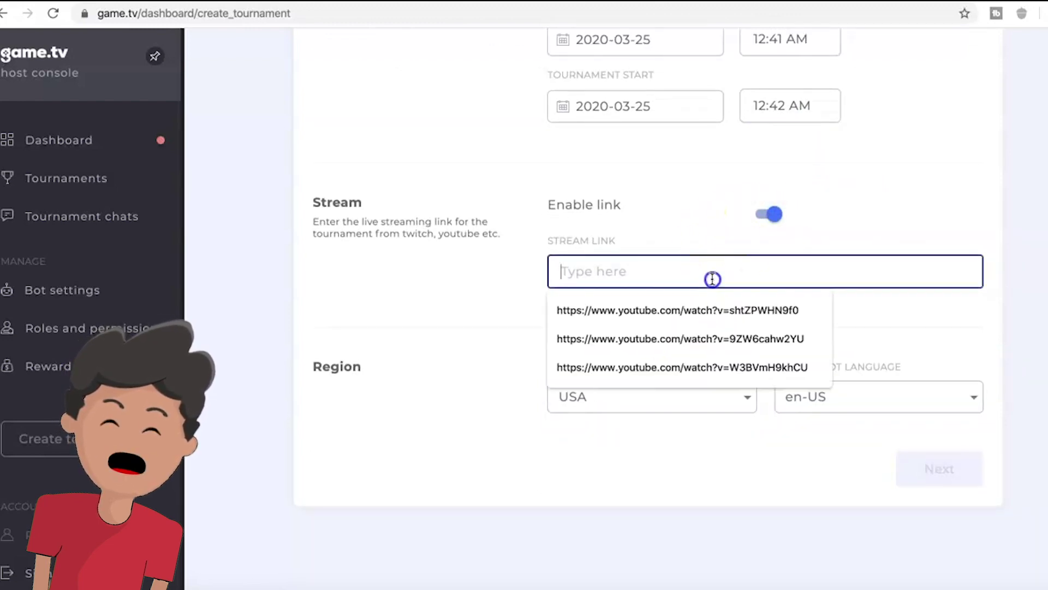
left_click(414, 300)
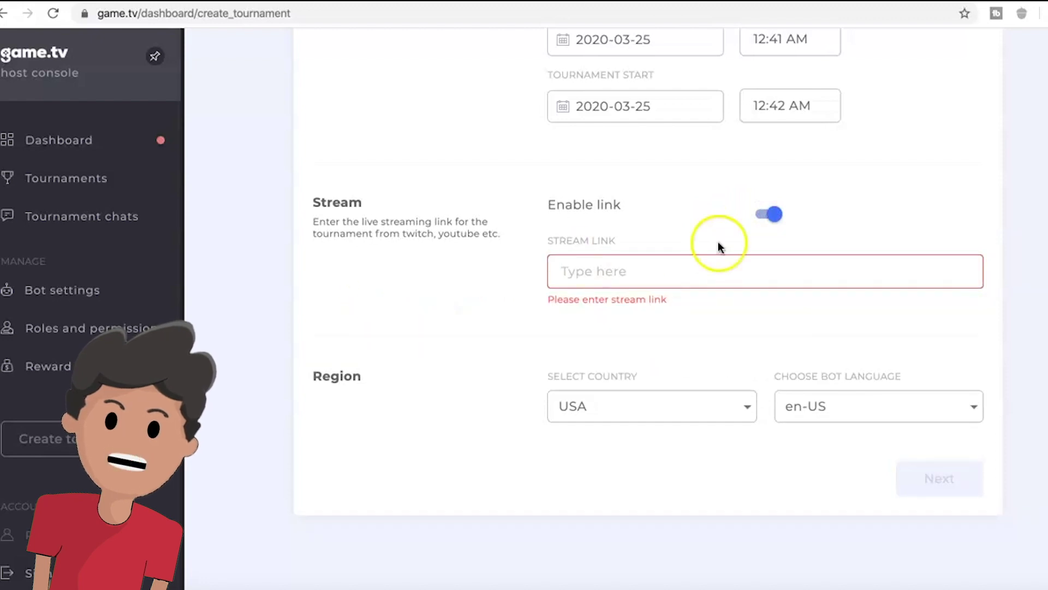
left_click(774, 217)
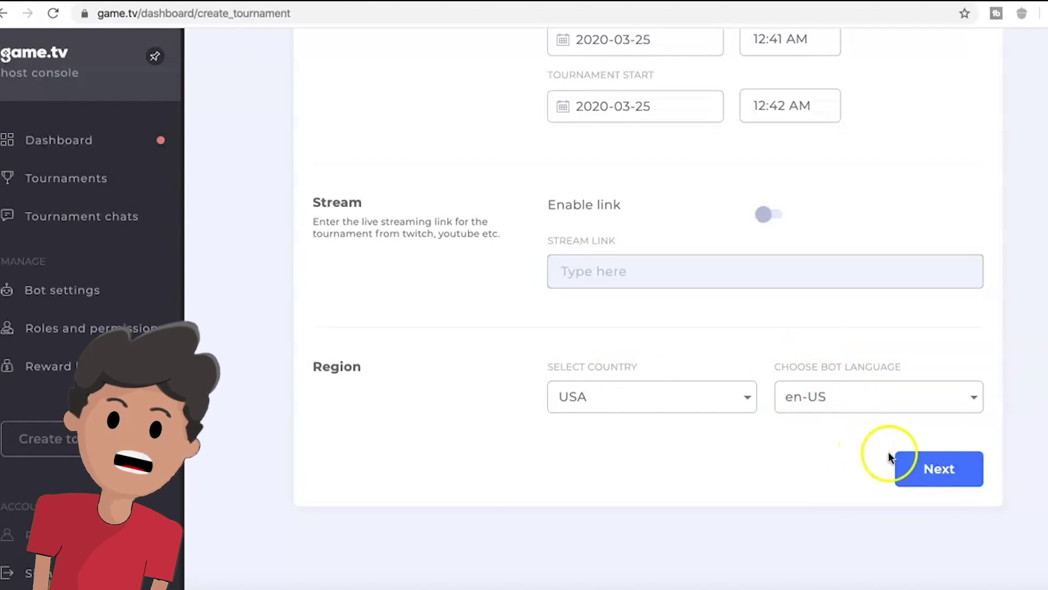
left_click(915, 467)
- Add the line 'Hope you guys are doing well!' to the tournament description
left_click(744, 321)
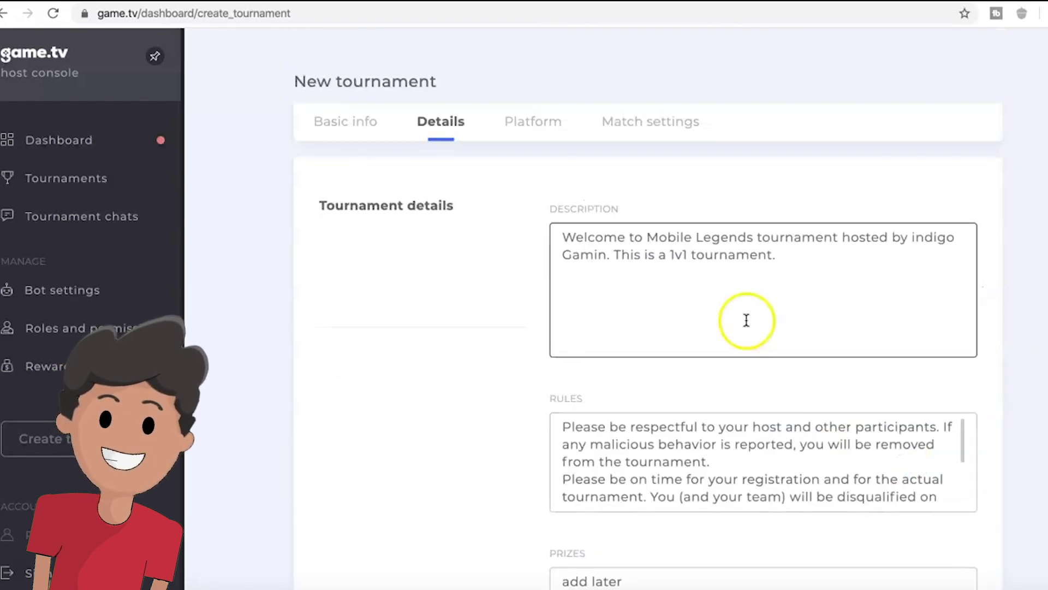
scroll(744, 320, "down", 1)
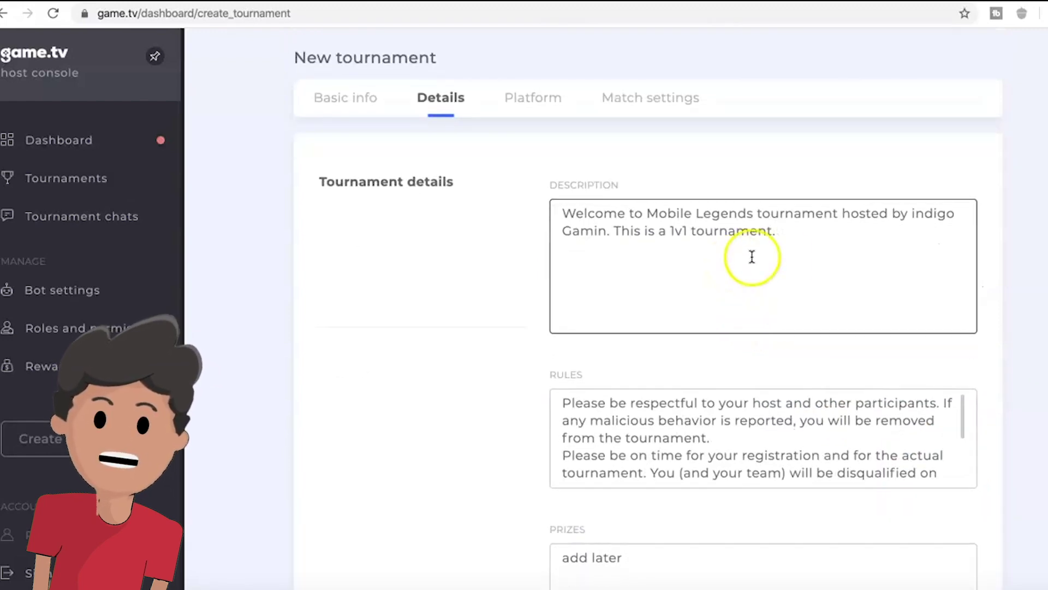
scroll(792, 235, "down", 1)
left_click(794, 223)
key("Return")
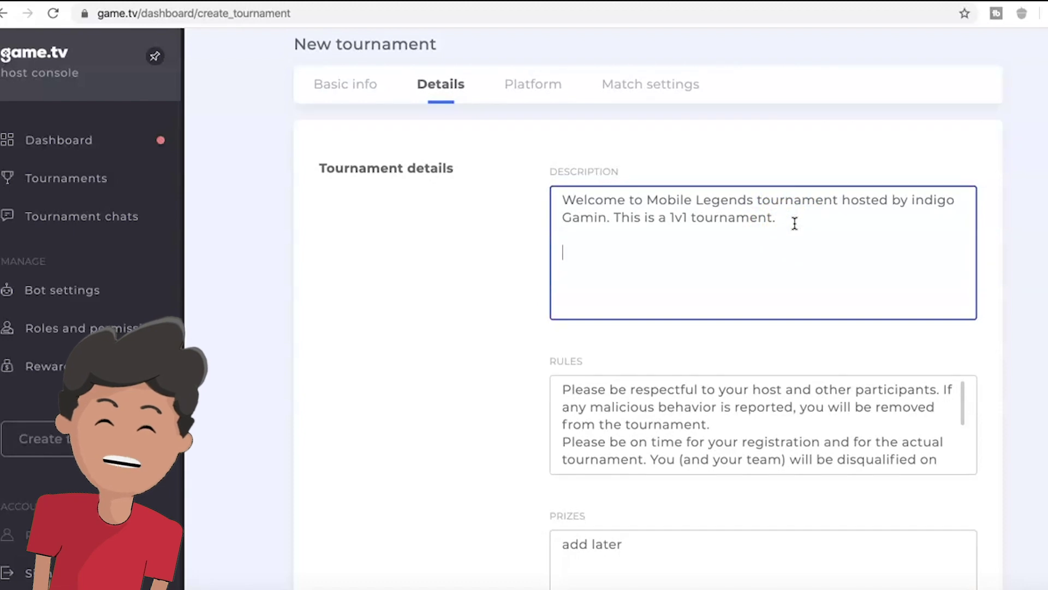
type("Hope you guys are doi")
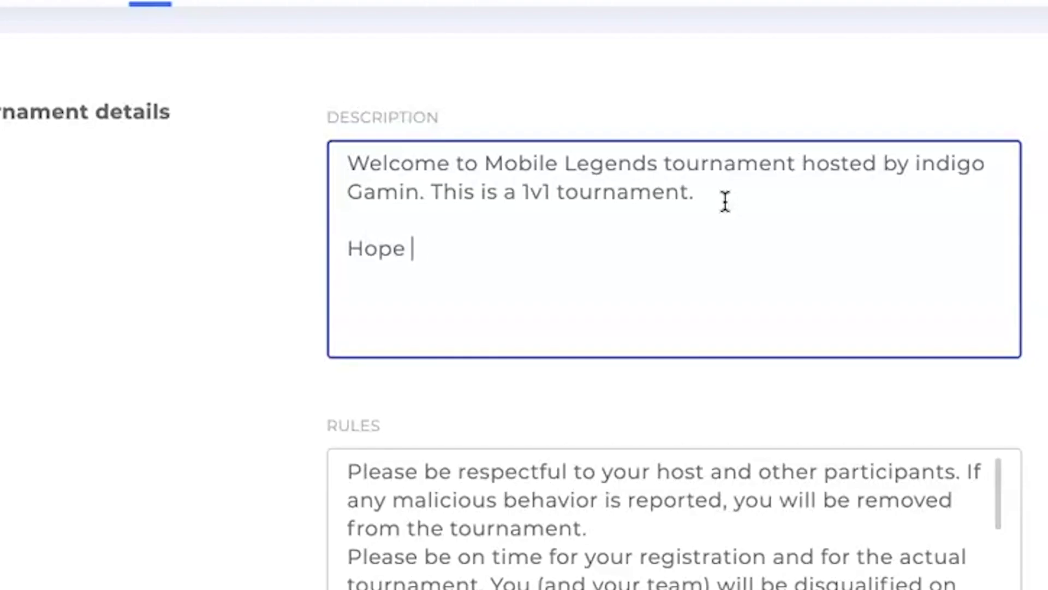
type("ng")
key("BackSpace")
key("BackSpace")
key("BackSpace")
key("BackSpace")
type("oing wel")
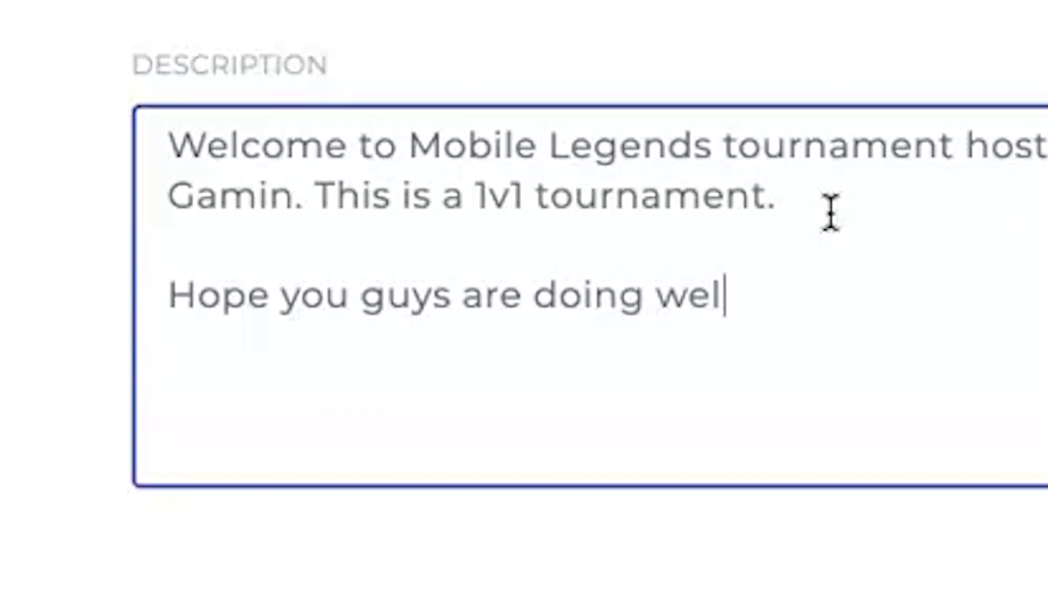
type("l!")
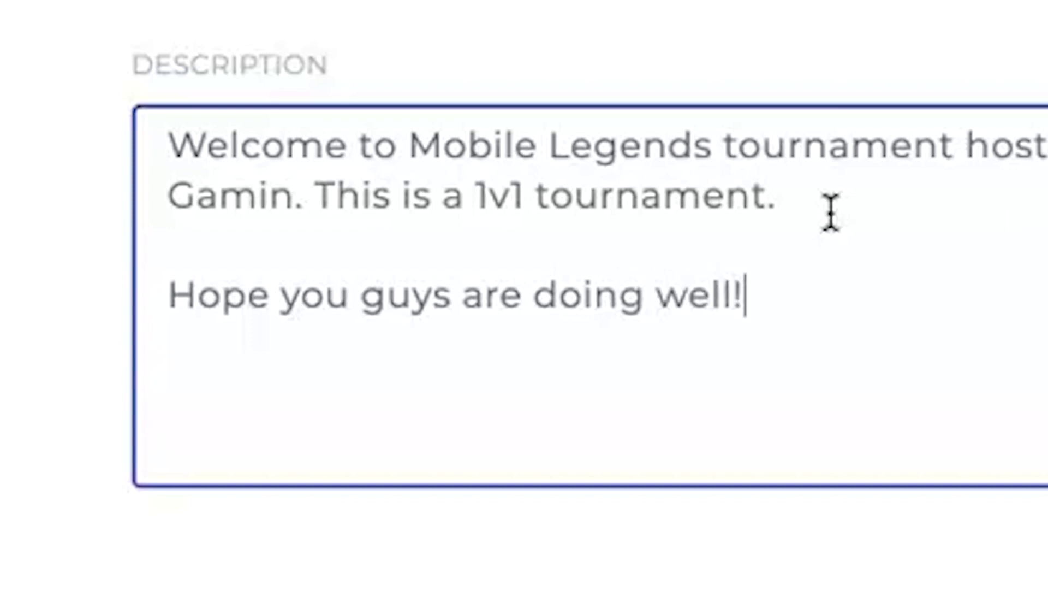
scroll(820, 366, "down", 5)
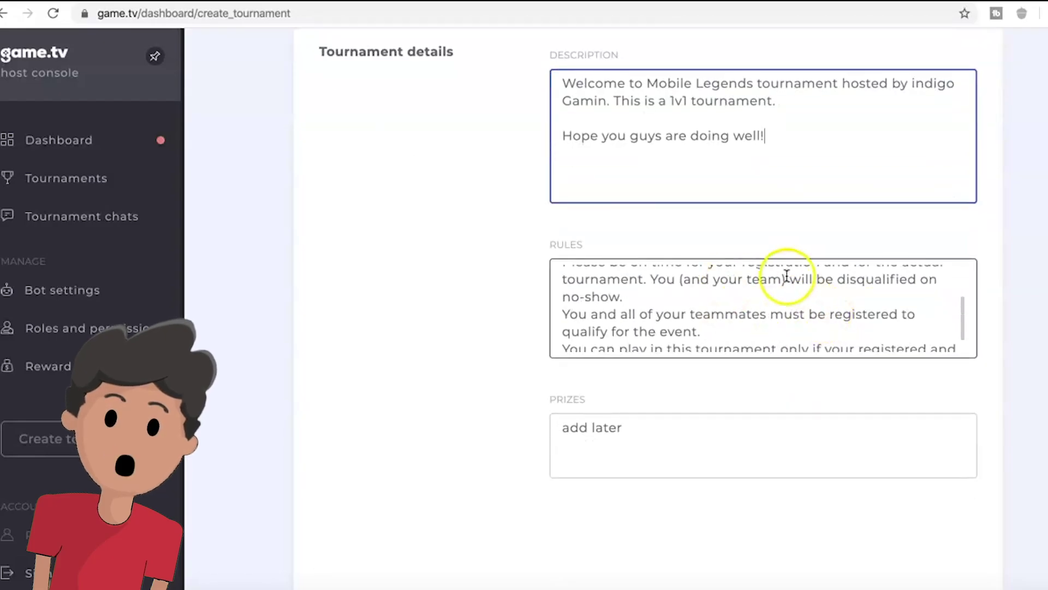
scroll(803, 341, "down", 2)
scroll(819, 328, "up", 5)
- Insert '*Only mid-lane' as the first rules line, followed by a placeholder second rule
left_click(561, 272)
key("Return")
left_click(573, 267)
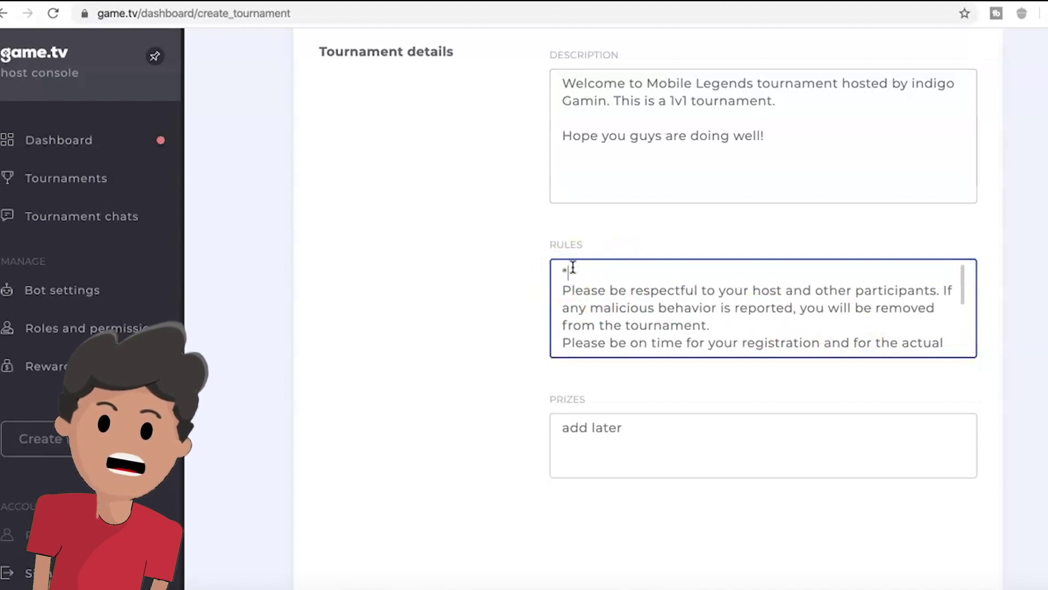
type("*On ly ")
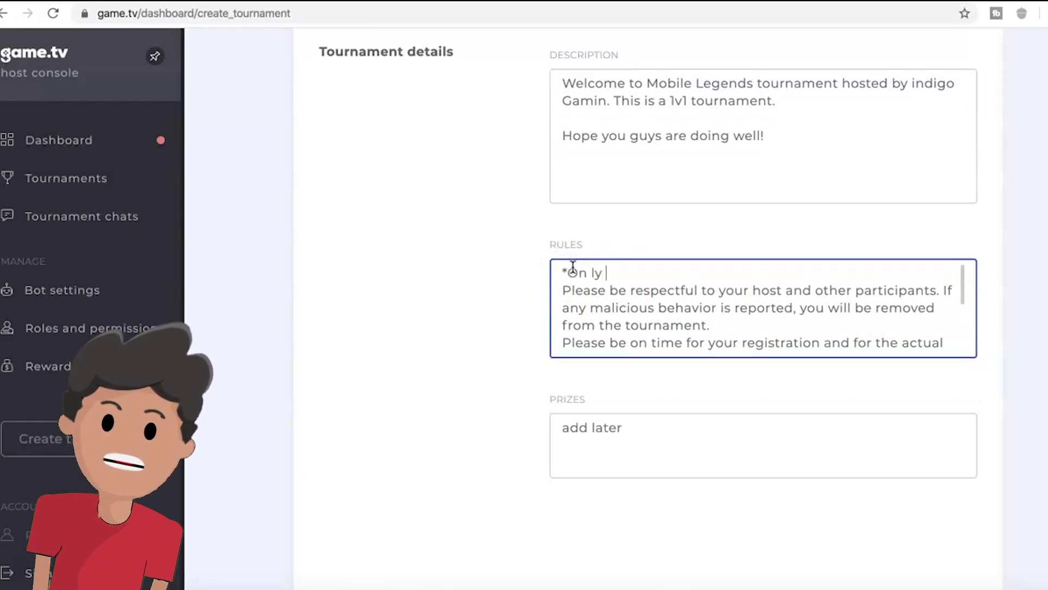
type("mid-lane  only")
key("Return")
key("BackSpace")
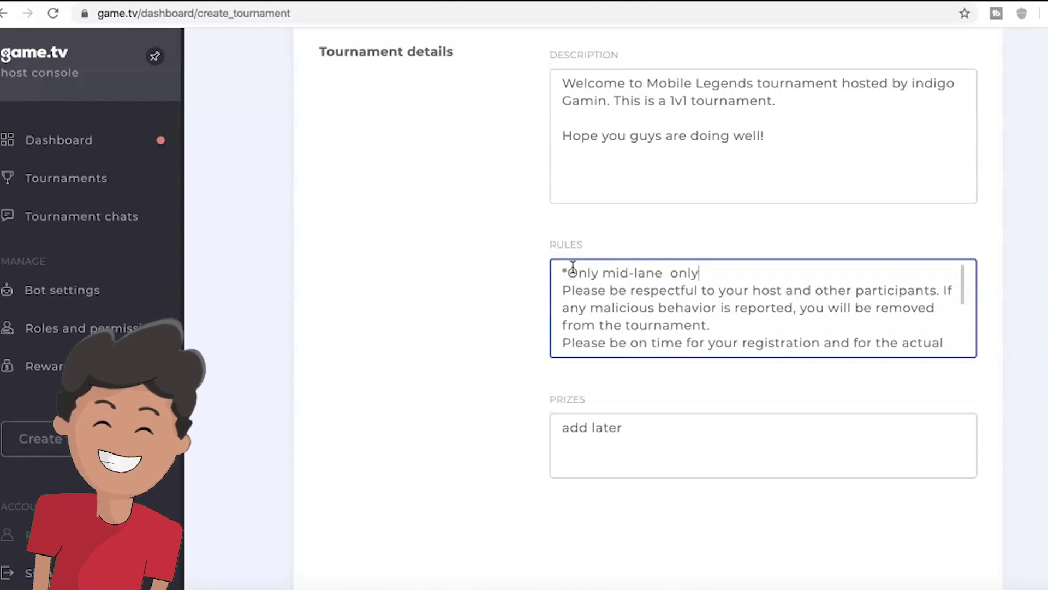
key("Return")
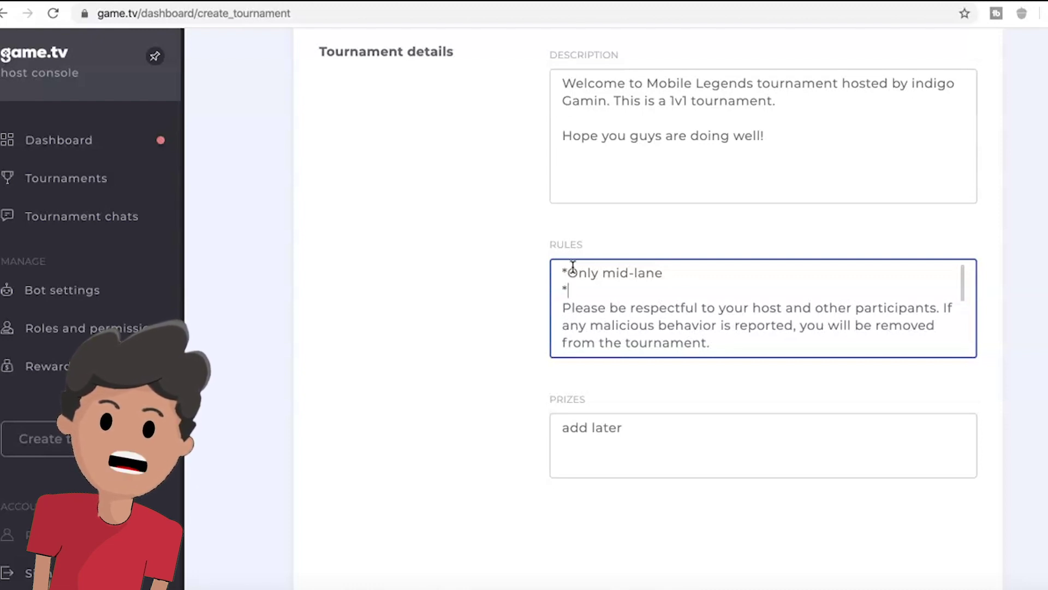
type("*fdkfjdlfldflkjflsjflkdjfjdlfjdljfd")
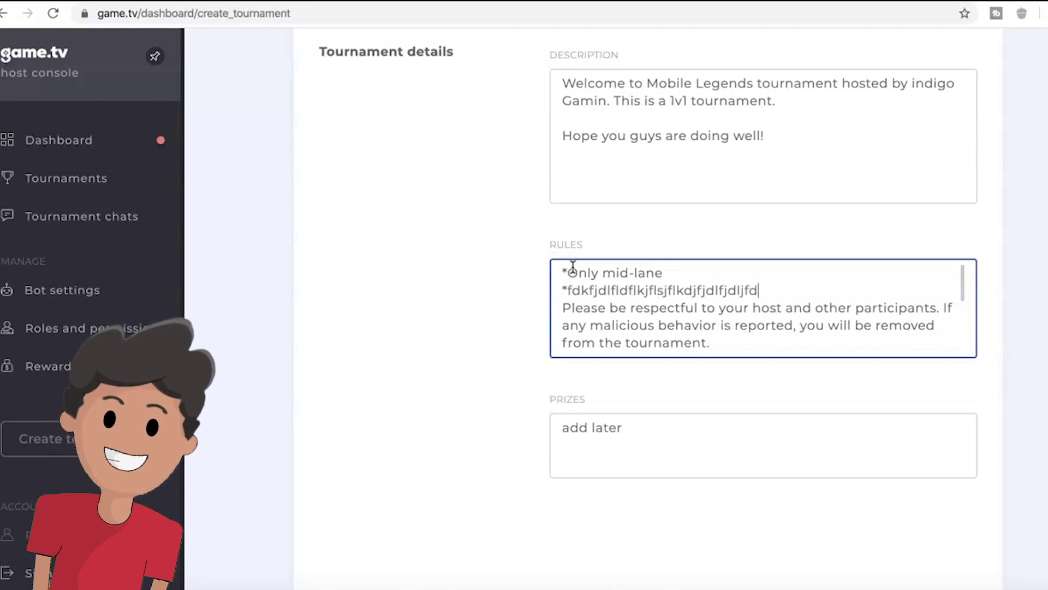
scroll(623, 287, "down", 5)
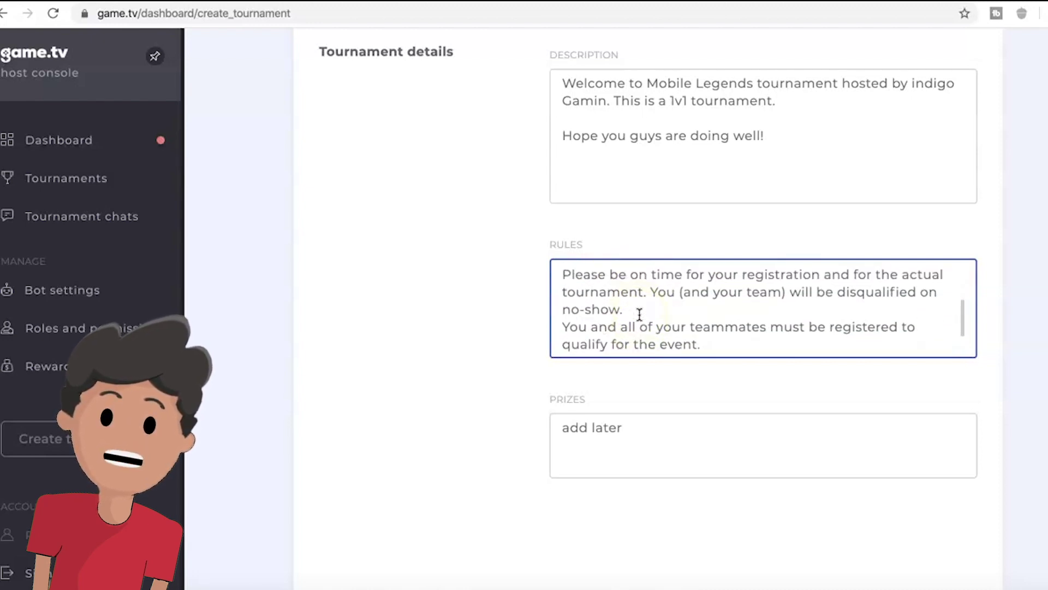
key("Tab")
- Enter '1st) Gets 5,000 in-game diamonds' as the prize and go to the Platform step
type("1sts)")
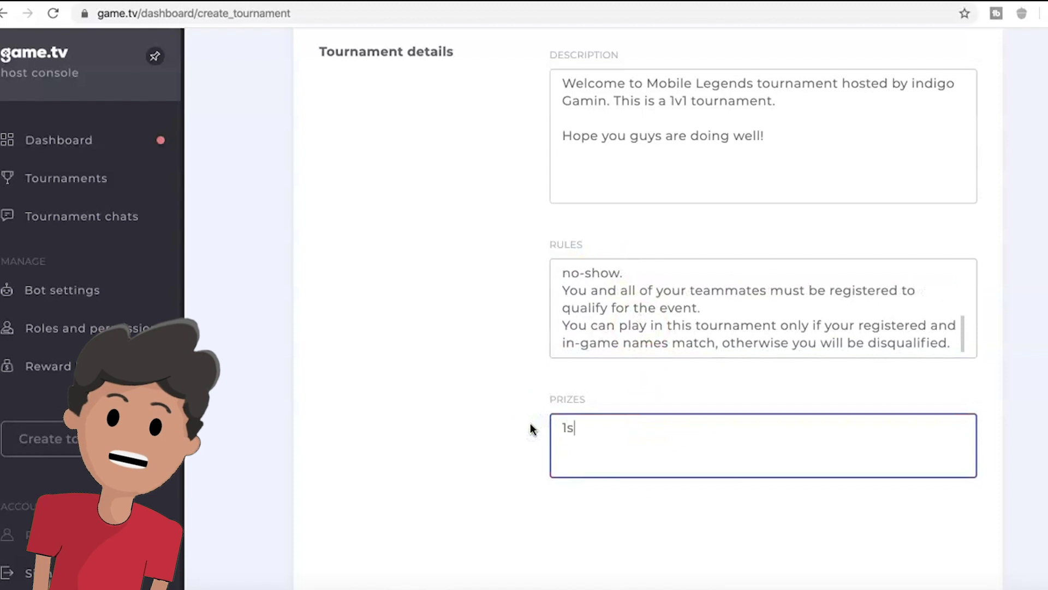
type(") G")
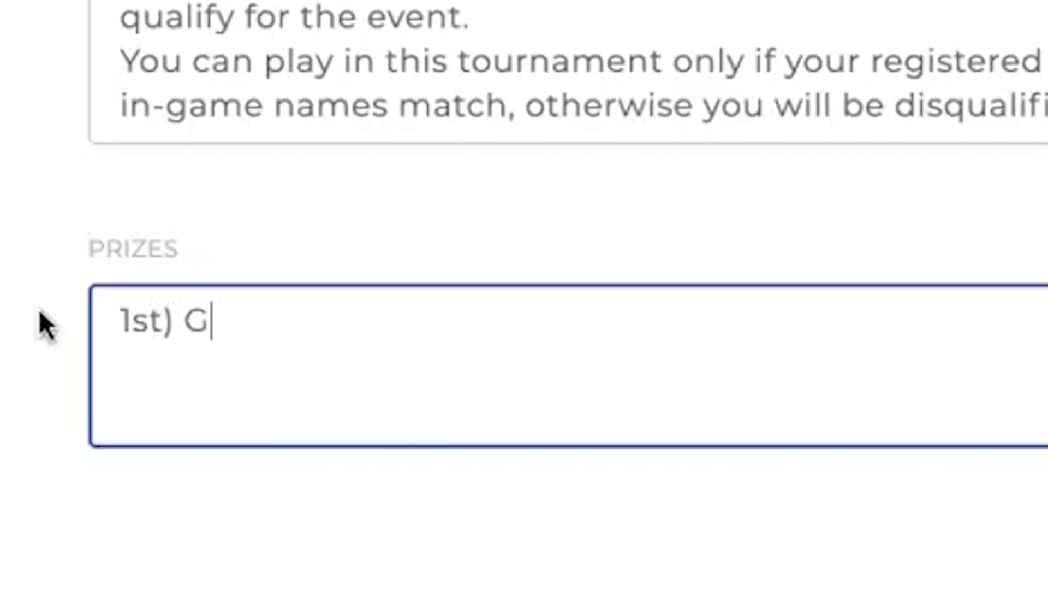
type("ets, 5")
key("BackSpace")
key("BackSpace")
key("BackSpace")
type("5,0000")
key("BackSpace")
key("BackSpace")
type("in-")
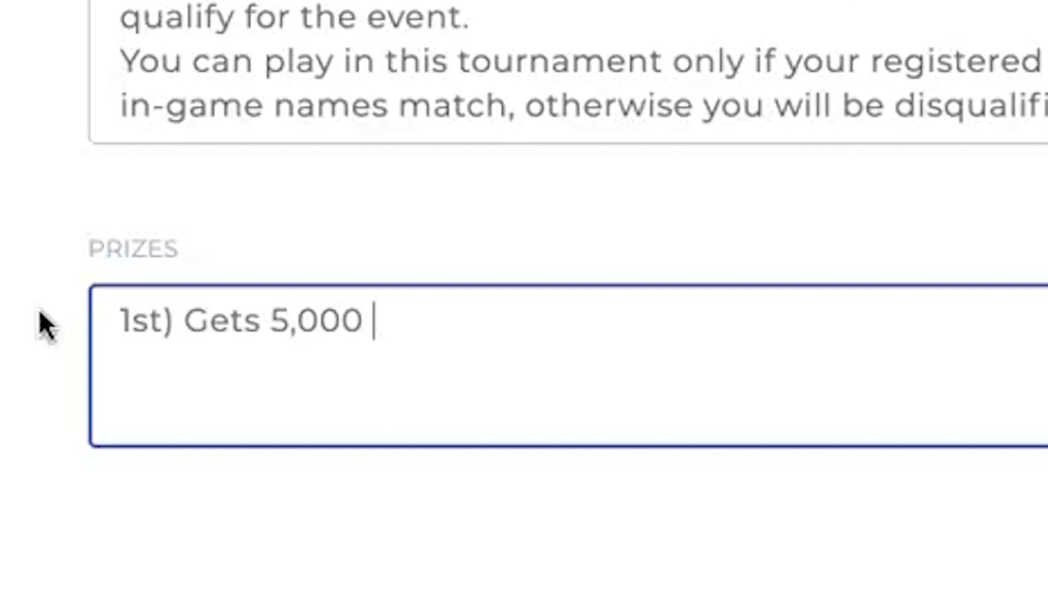
type("game diamonds")
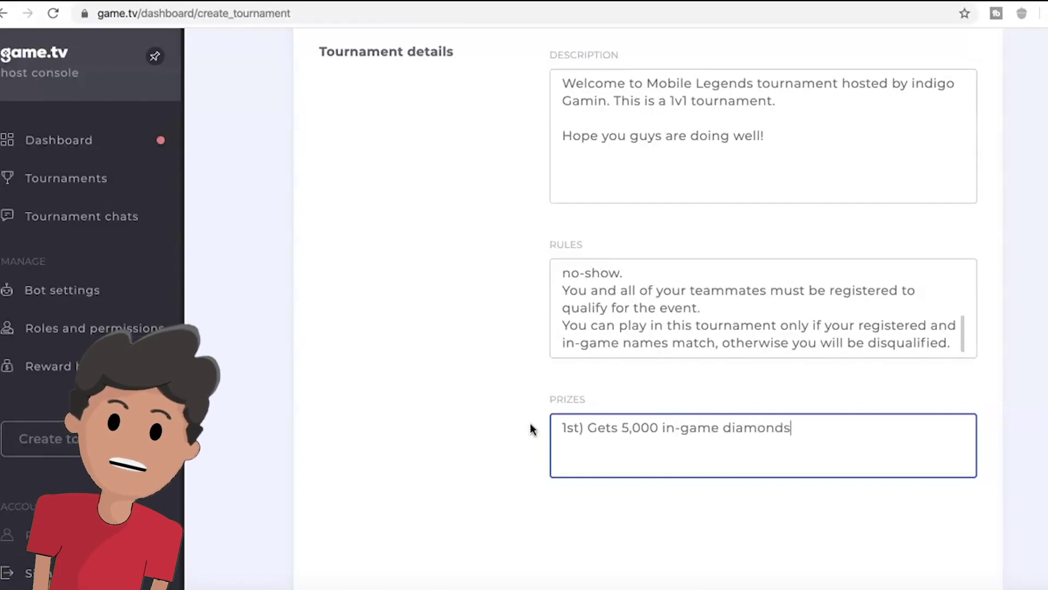
scroll(562, 468, "down", 5)
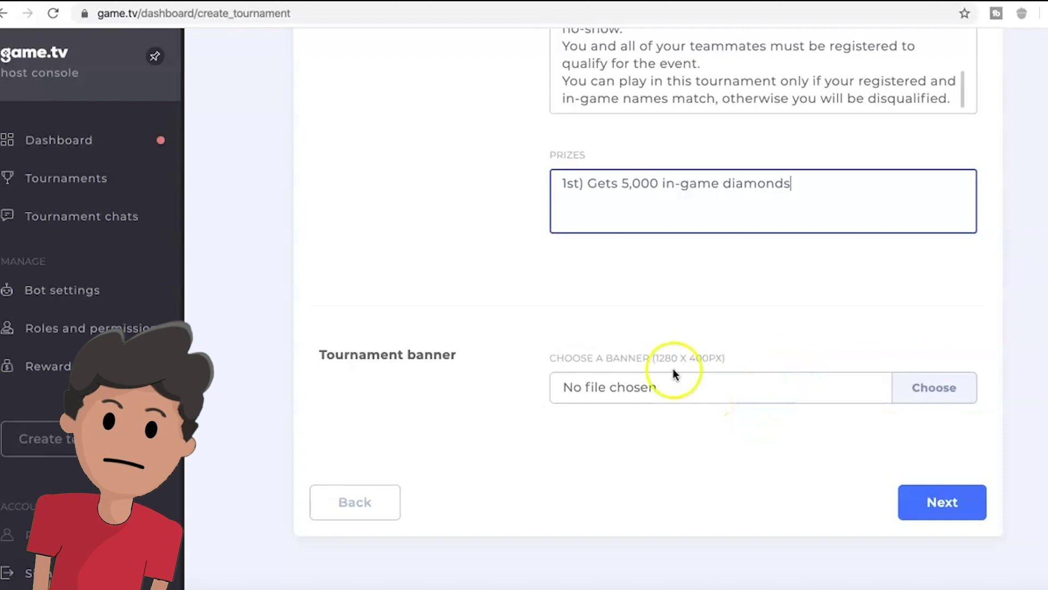
left_click(931, 498)
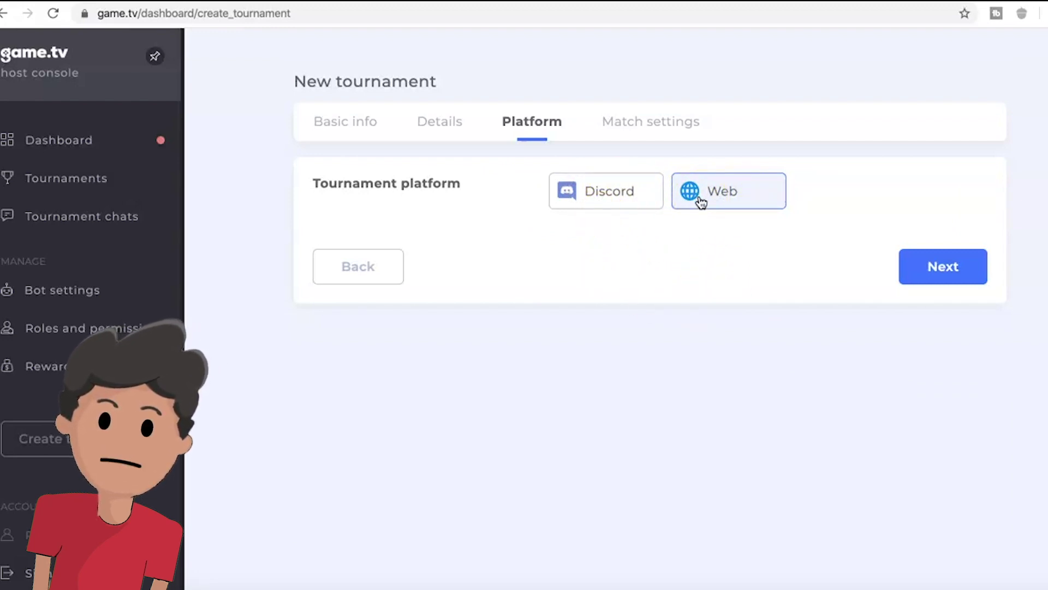
- Keep Web as the platform and choose Bracket style single elimination in Match settings
left_click(925, 275)
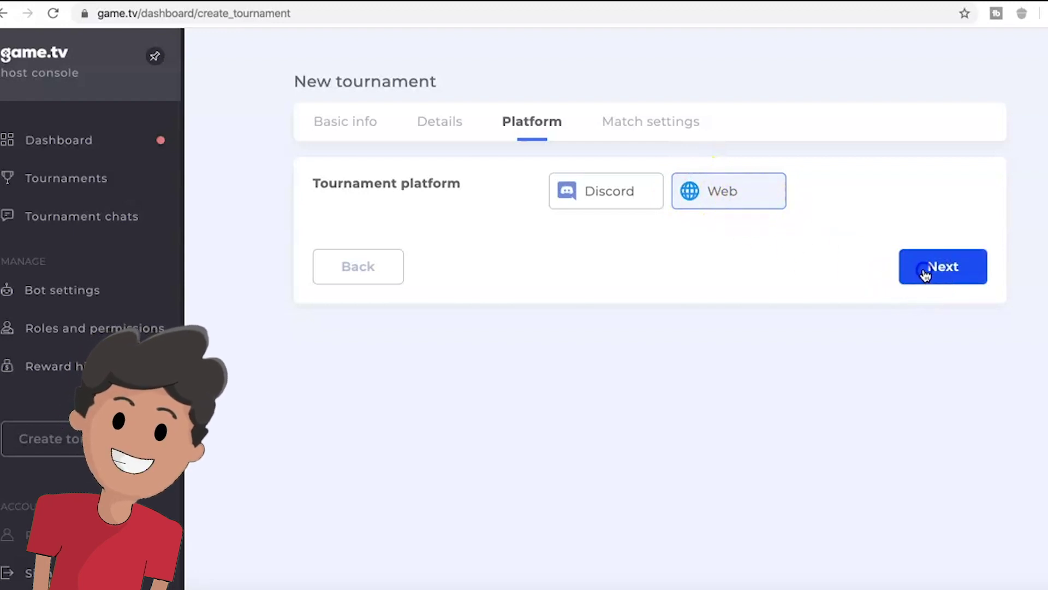
scroll(906, 307, "down", 1)
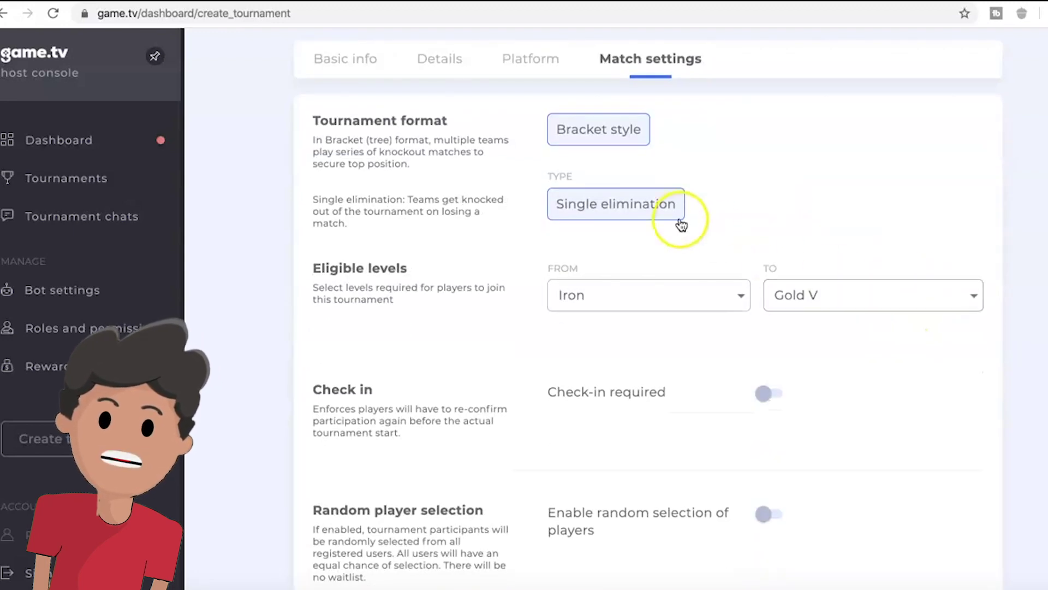
scroll(680, 223, "down", 5)
scroll(680, 223, "up", 6)
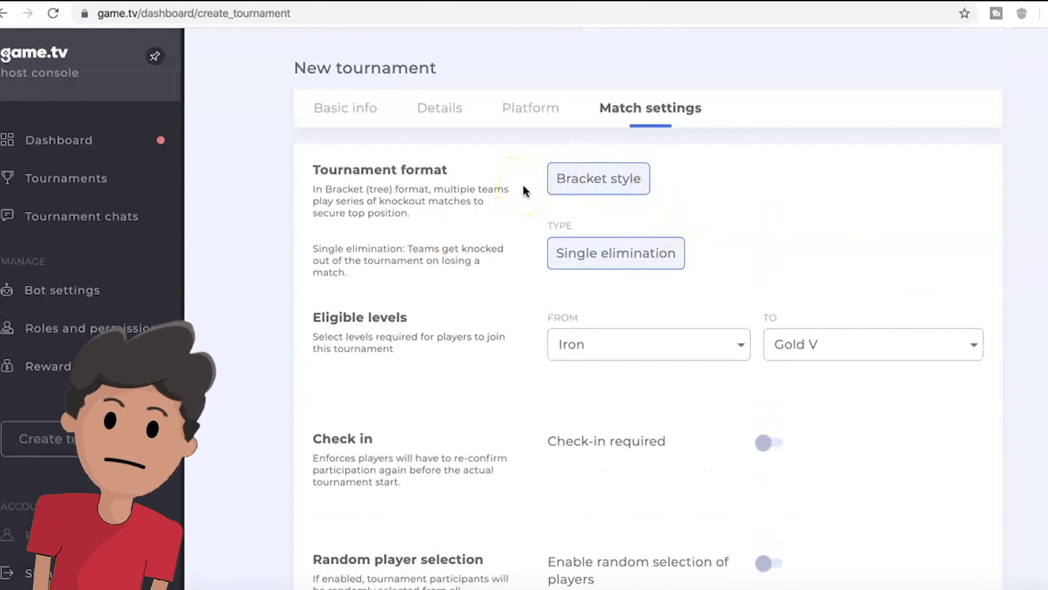
left_click(588, 192)
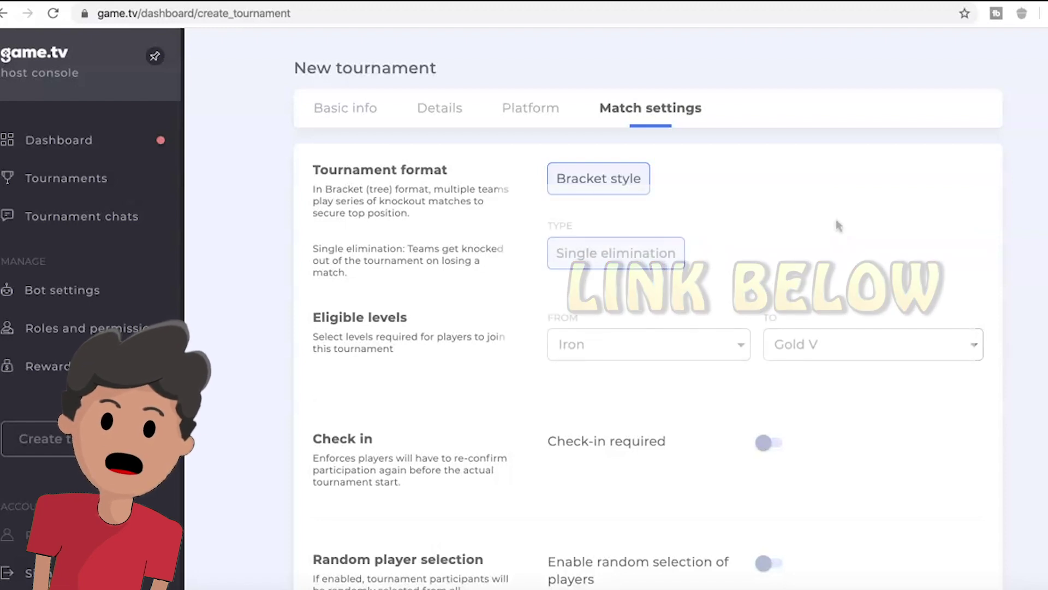
scroll(835, 227, "down", 3)
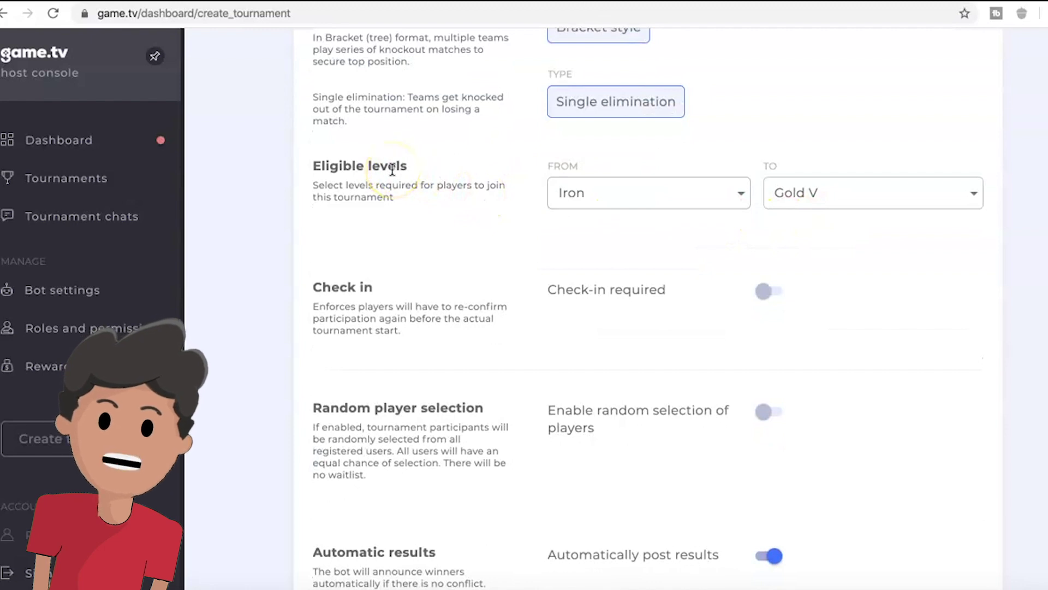
- Set the lowest eligible level to Iron and the highest to Gold V
left_click(627, 188)
scroll(667, 367, "down", 2)
left_click(844, 191)
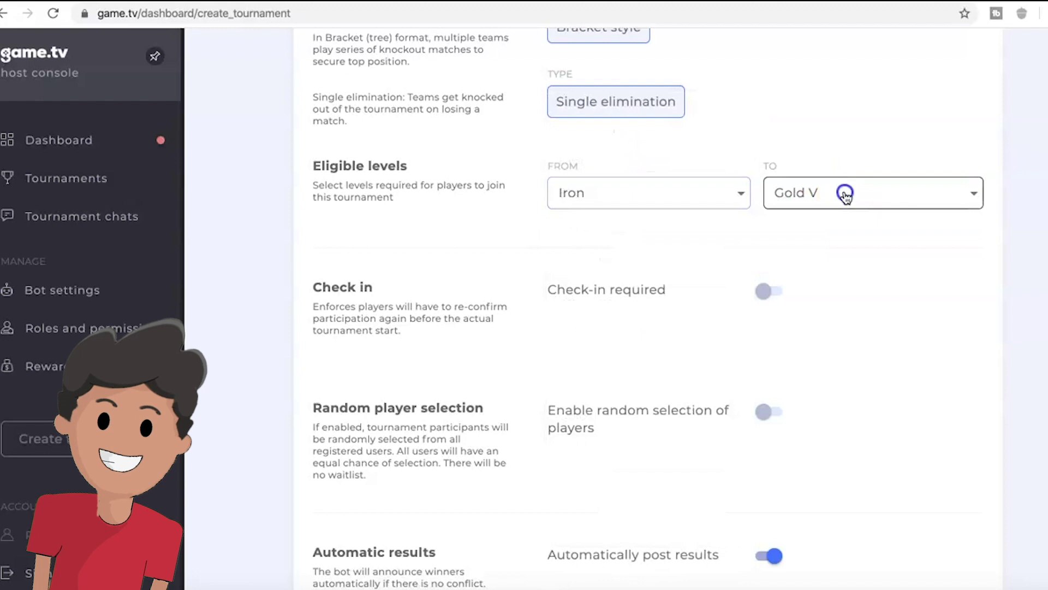
left_click(844, 191)
left_click(164, 355)
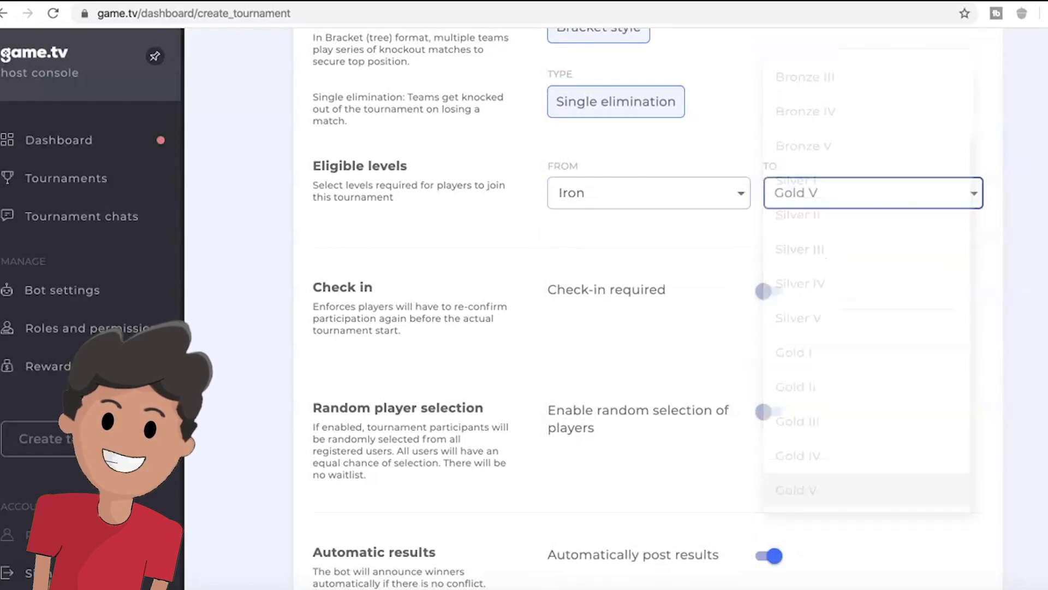
left_click(601, 183)
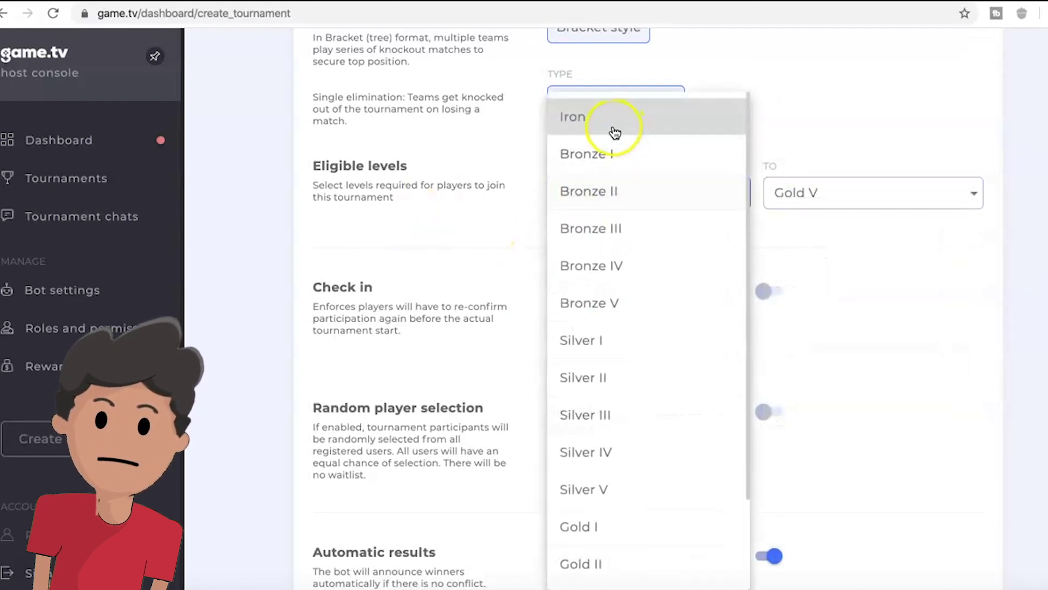
left_click(800, 192)
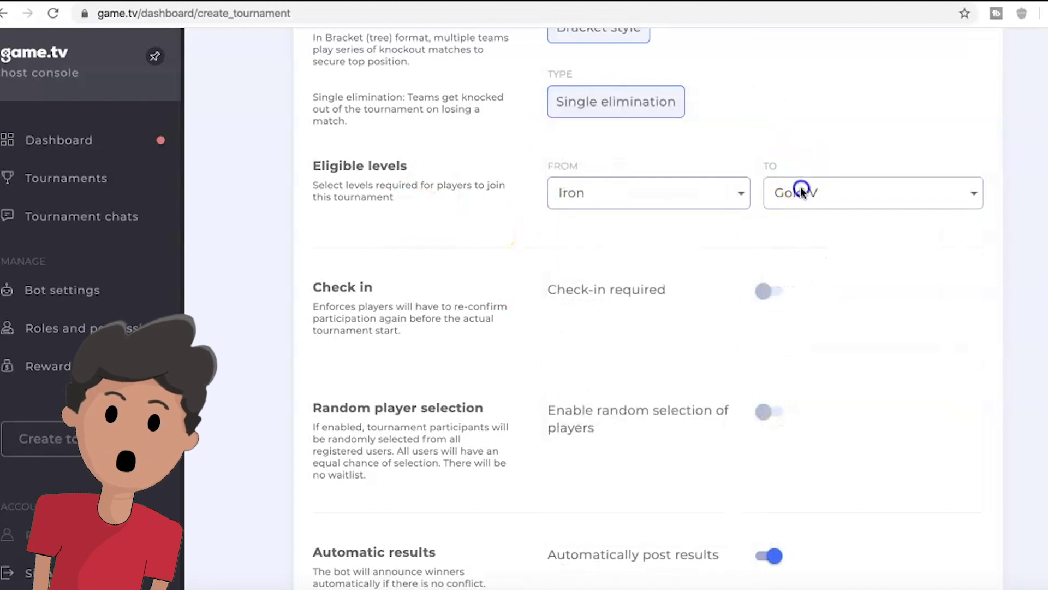
scroll(804, 441, "down", 1)
left_click(827, 145)
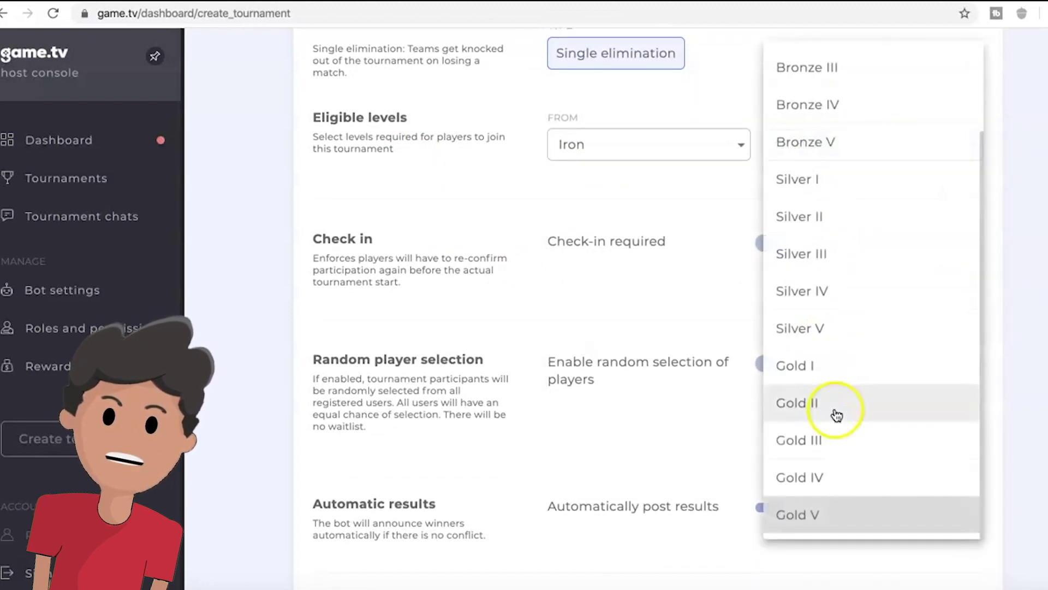
key("Escape")
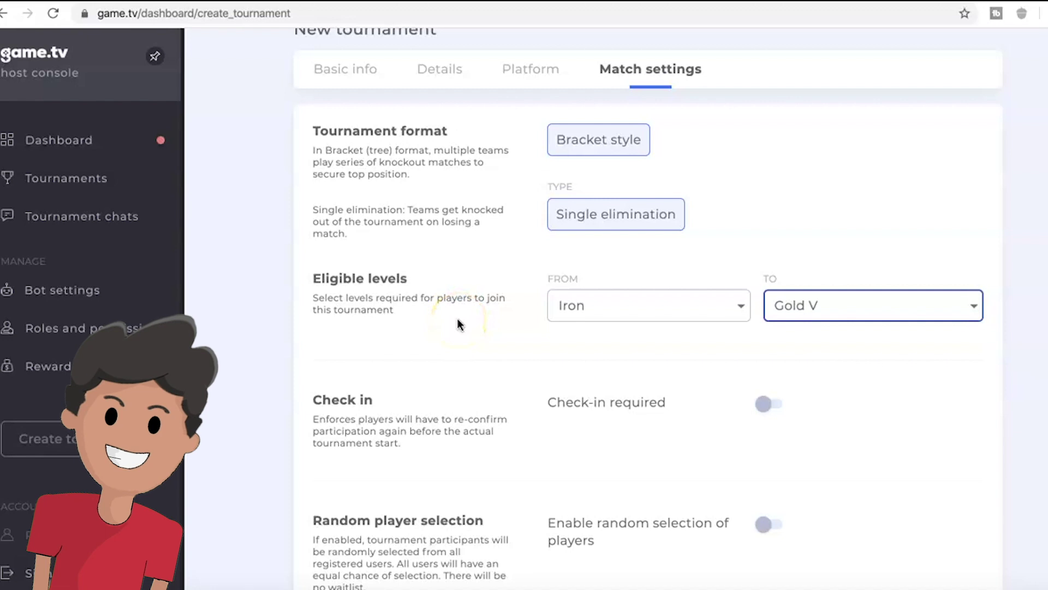
- Recheck both level dropdowns, keeping Iron as lowest and Gold V as highest
left_click(828, 306)
scroll(850, 120, "up", 1)
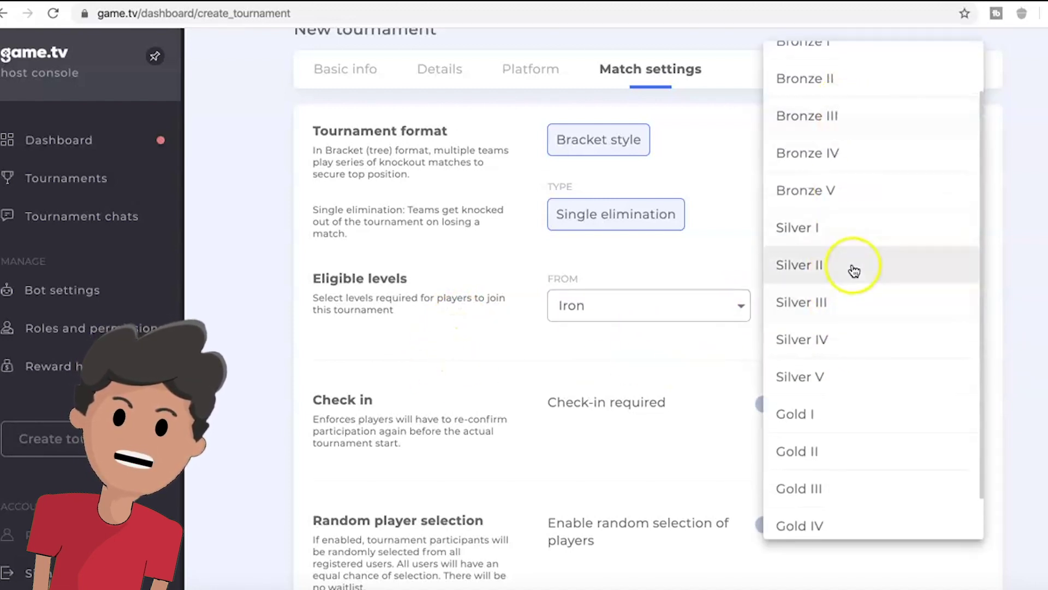
scroll(855, 269, "down", 1)
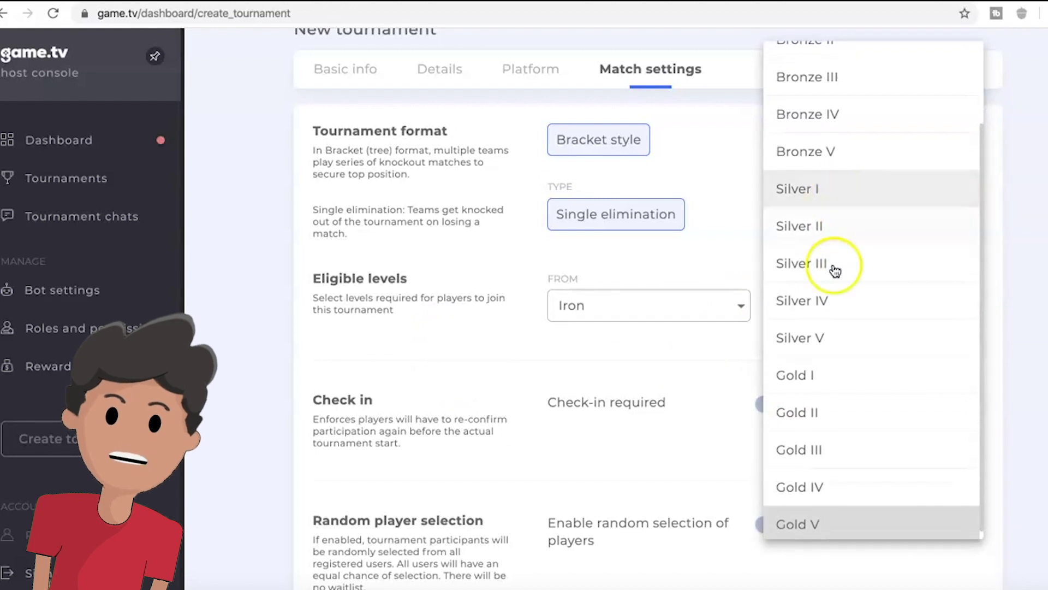
scroll(859, 410, "down", 1)
left_click(1039, 261)
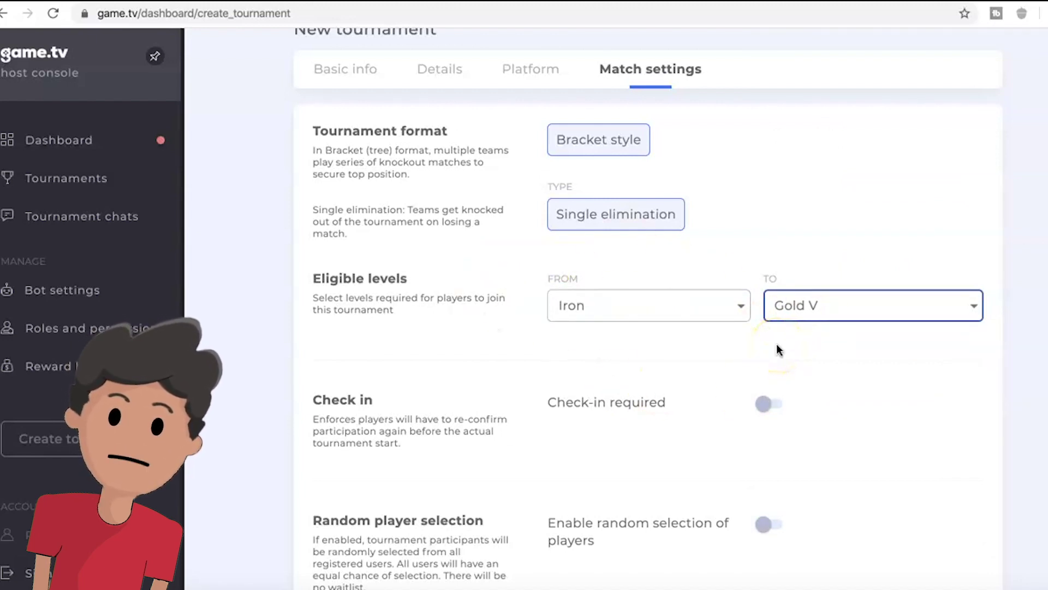
left_click(695, 311)
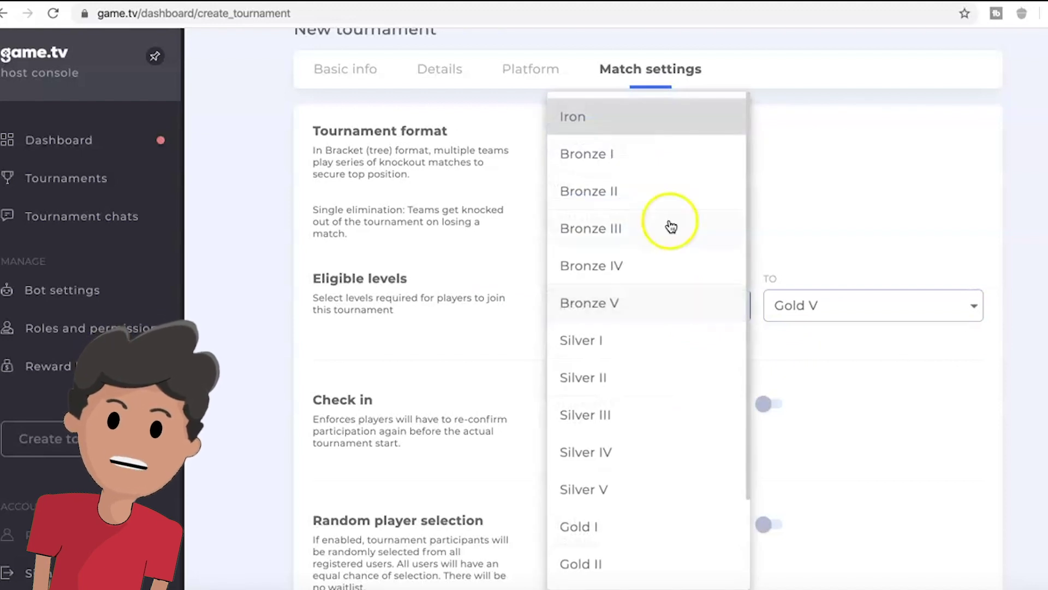
scroll(667, 325, "down", 2)
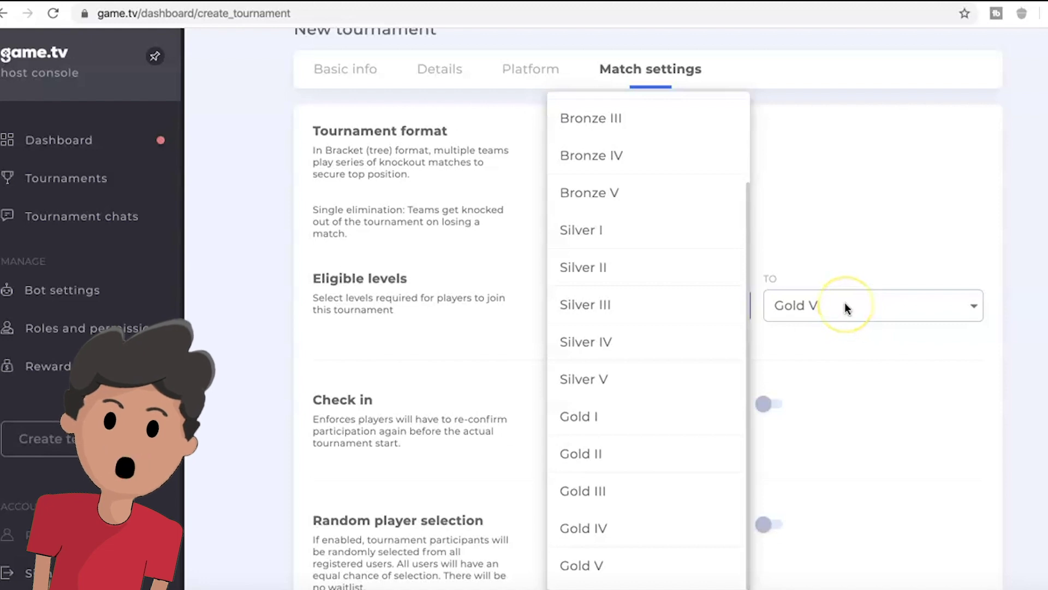
scroll(706, 264, "up", 2)
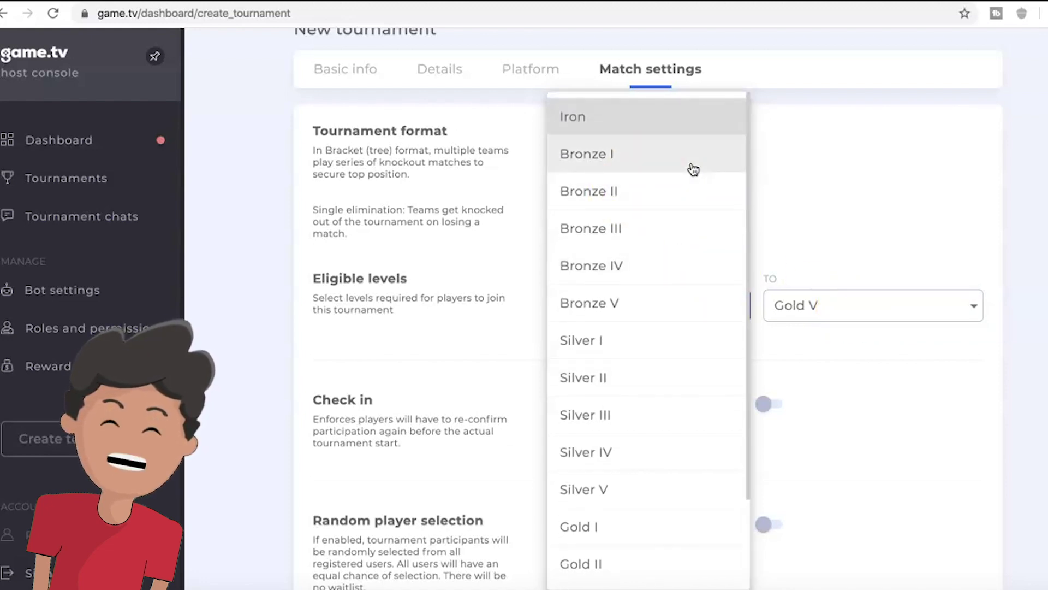
scroll(693, 169, "down", 3)
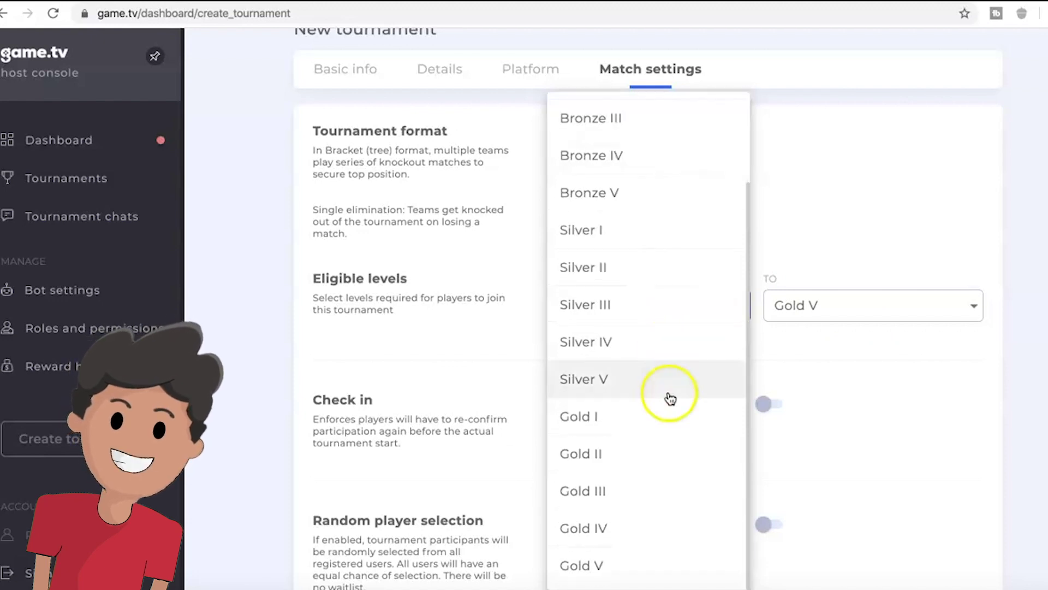
left_click(803, 304)
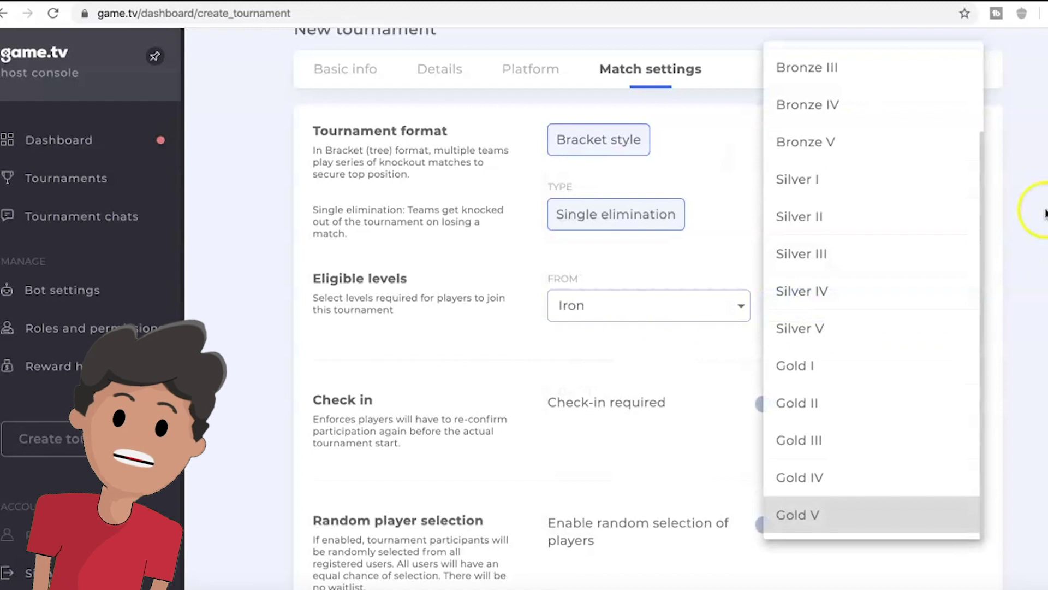
scroll(929, 207, "up", 3)
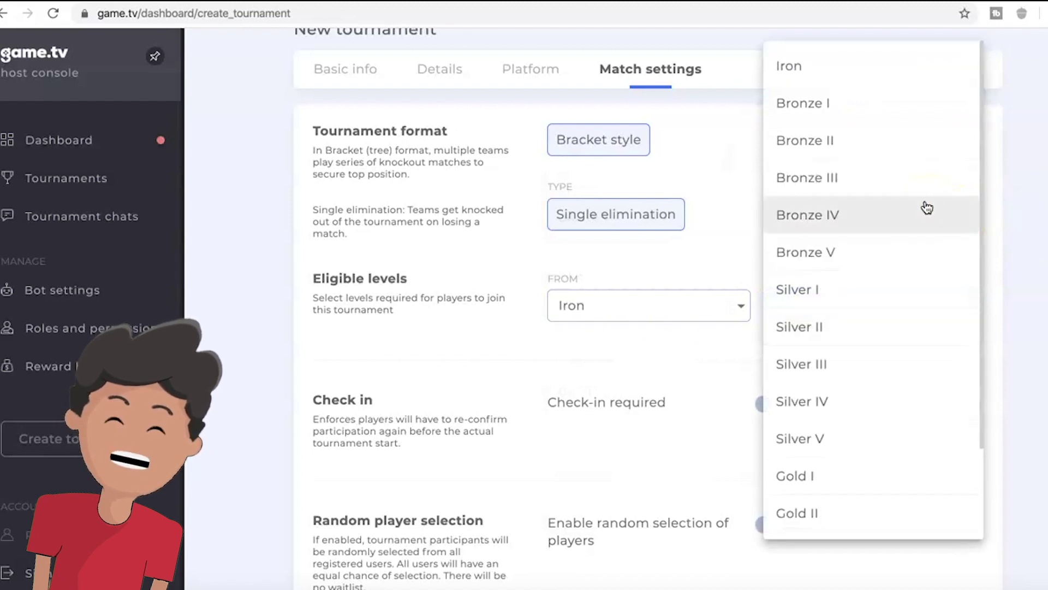
left_click(663, 339)
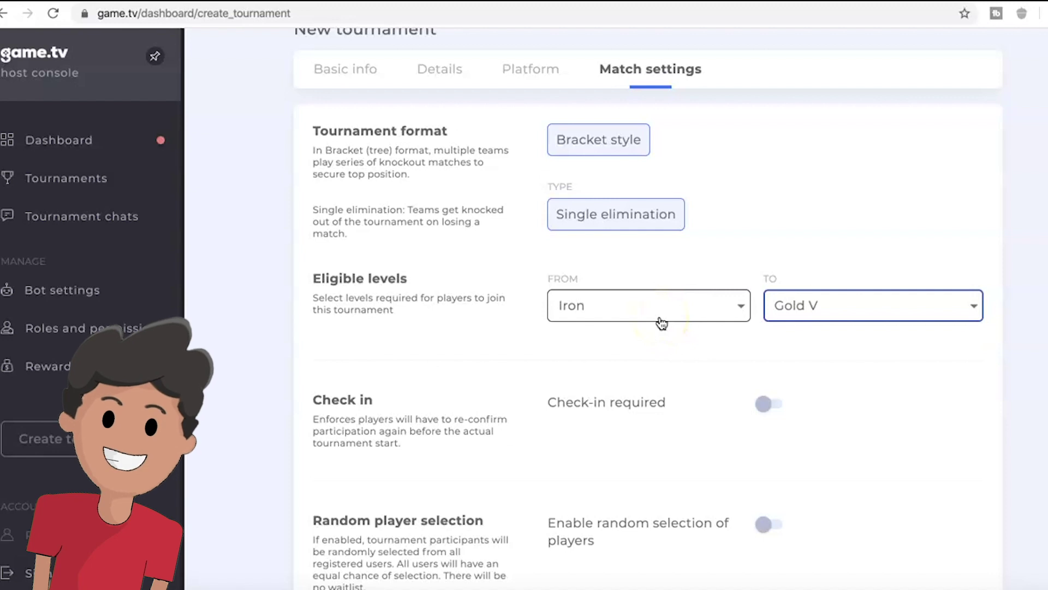
scroll(660, 322, "down", 3)
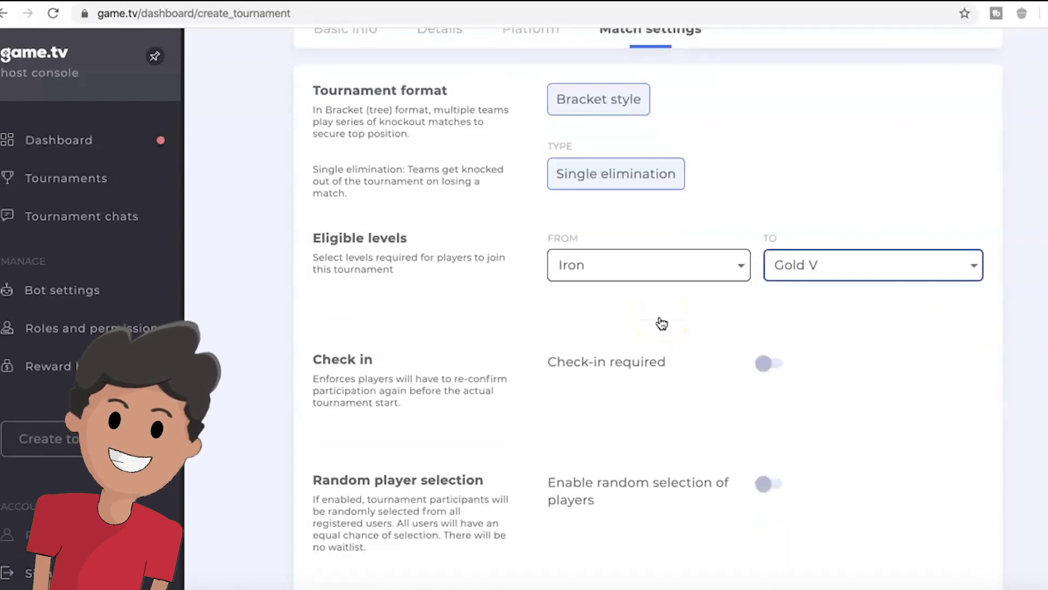
scroll(470, 254, "up", 3)
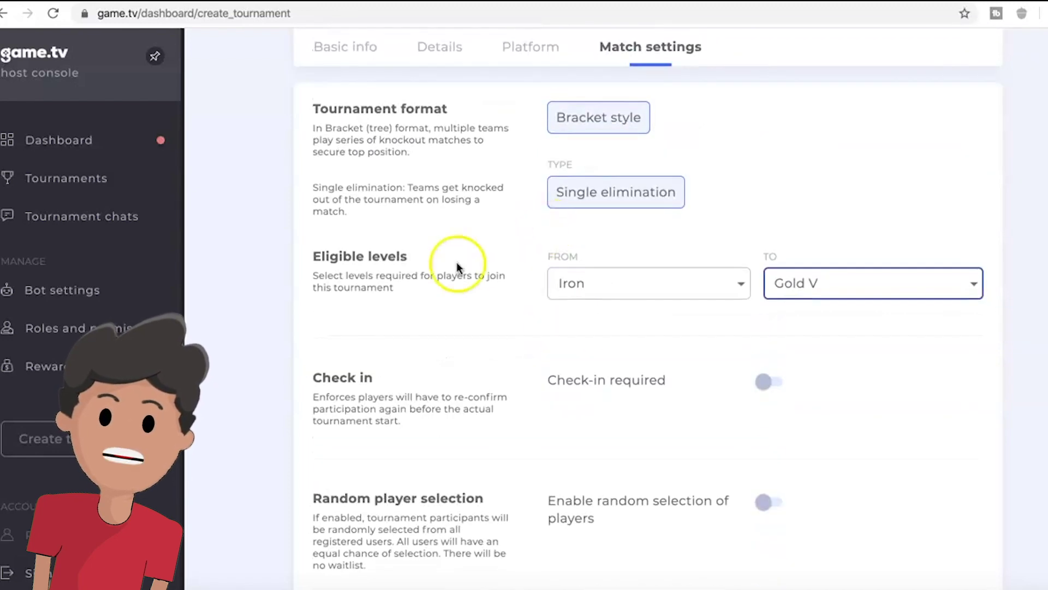
scroll(432, 257, "down", 3)
scroll(421, 266, "down", 1)
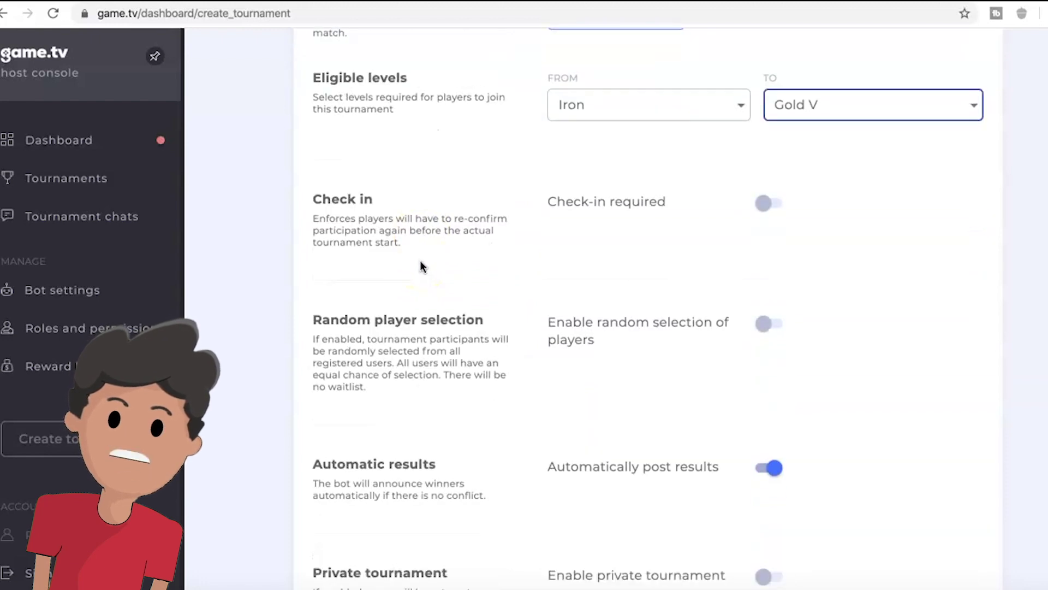
- Turn on required check-in with the check-in window kept at 30 minutes
left_click(785, 201)
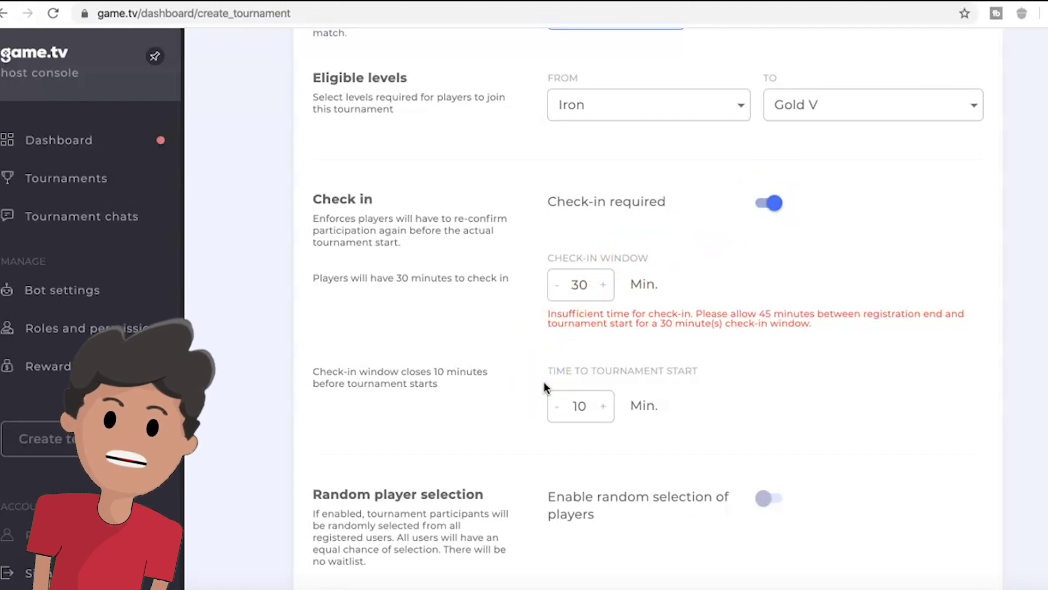
left_click(557, 285)
left_click(602, 284)
- Set check-in to close 5 minutes before start, then switch check-in back off
left_click(560, 409)
left_click(561, 409)
left_click(560, 409)
left_click(560, 410)
left_click(561, 410)
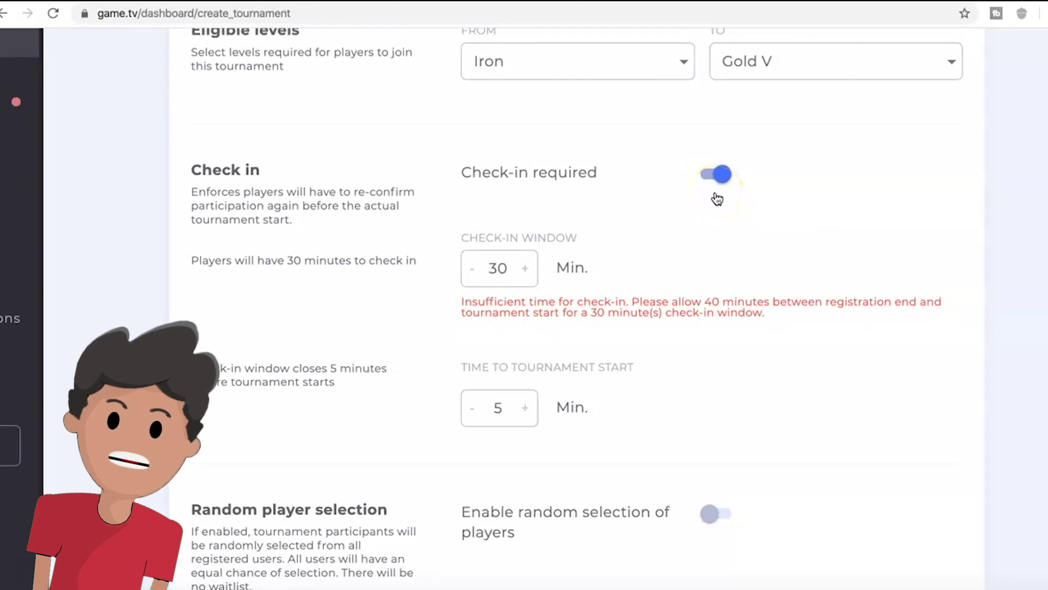
left_click(718, 176)
- Switch random player selection on, then back off again
scroll(716, 199, "down", 1)
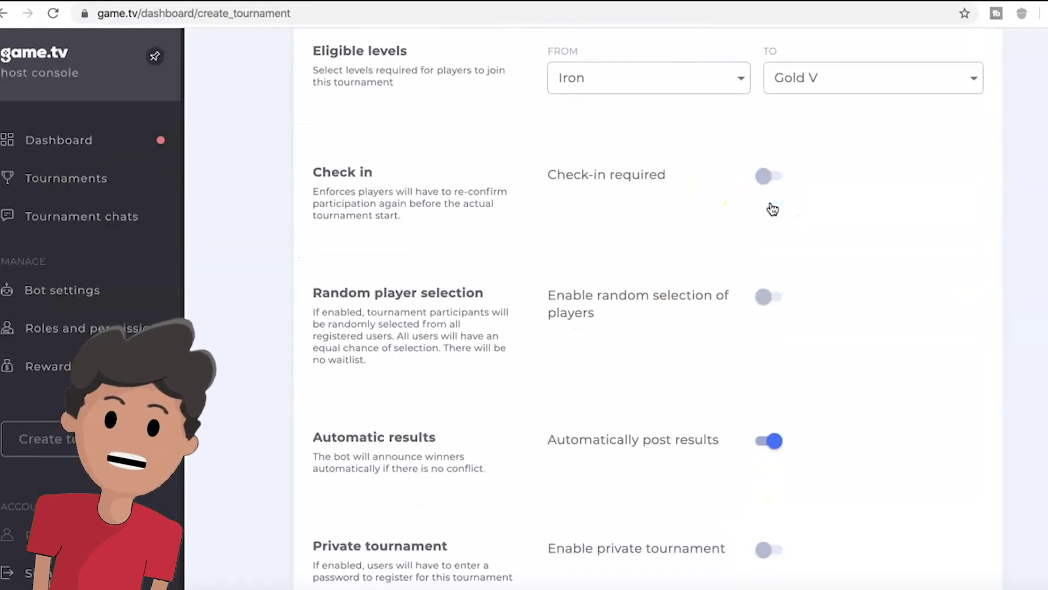
scroll(772, 209, "down", 2)
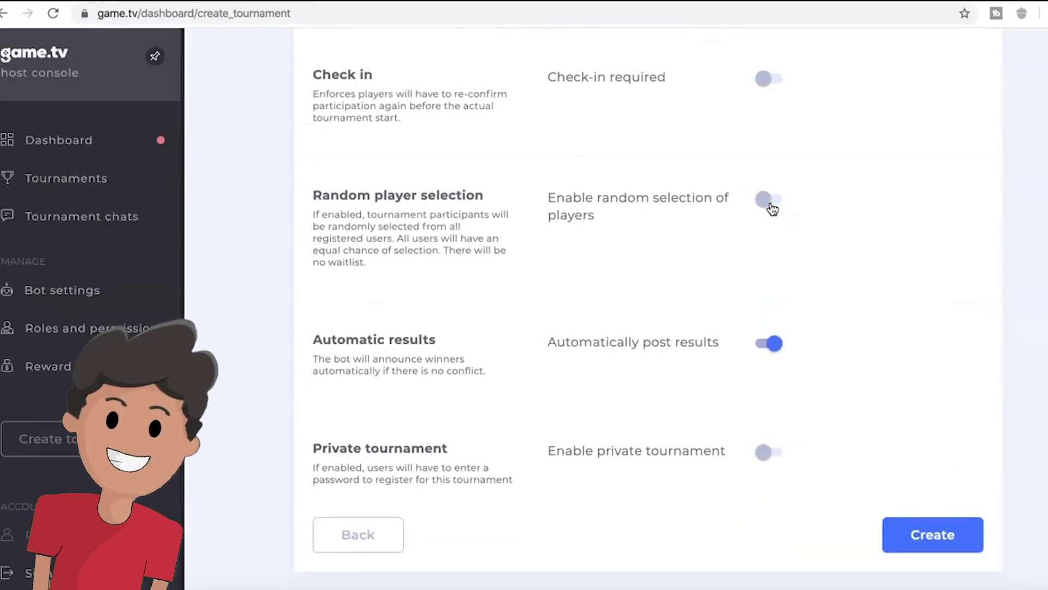
left_click(765, 201)
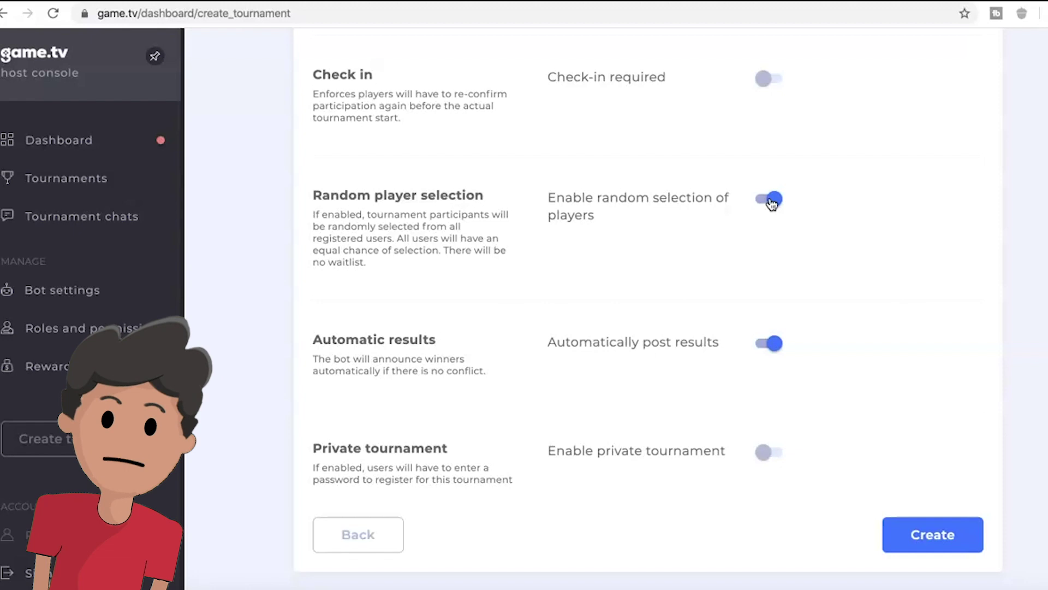
left_click(772, 203)
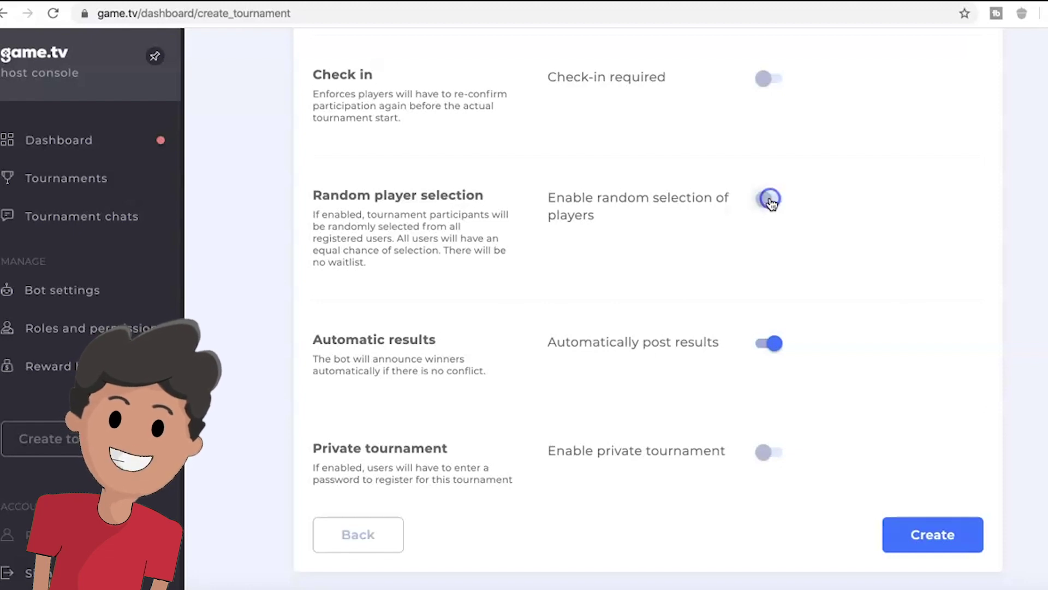
scroll(769, 201, "down", 2)
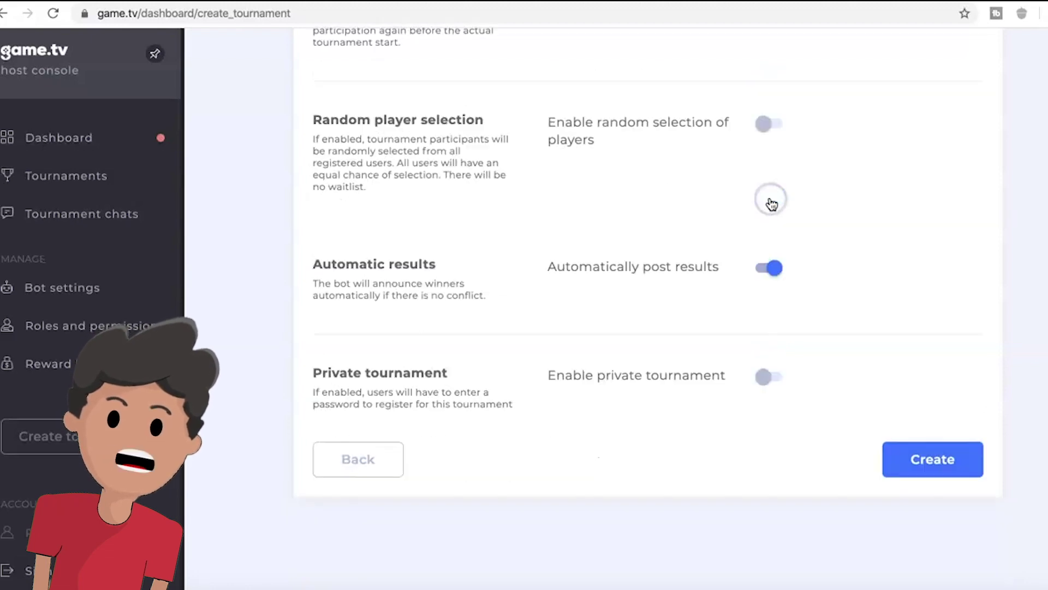
left_click(776, 272)
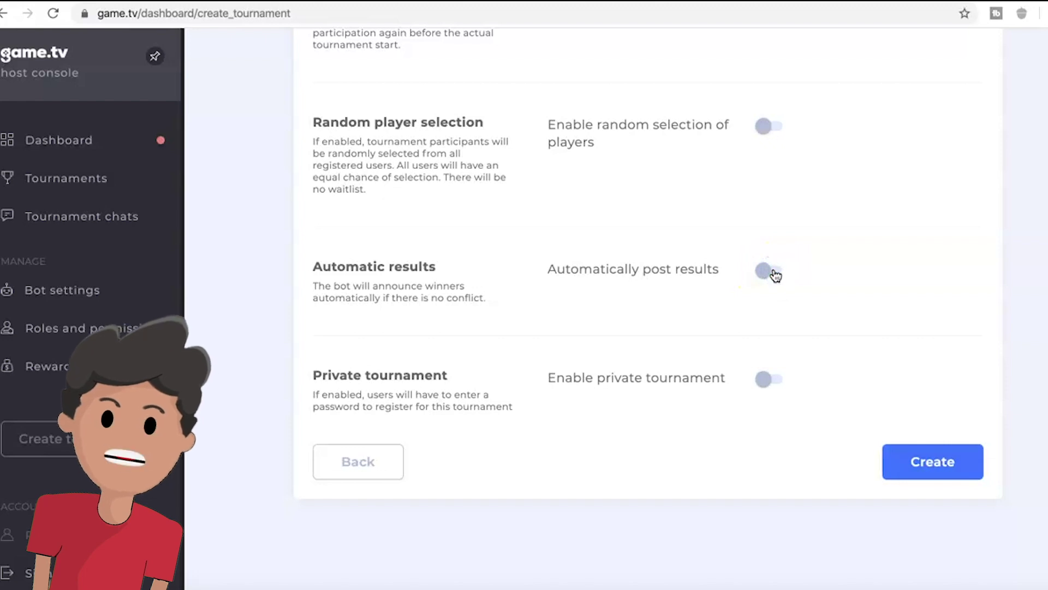
left_click(775, 271)
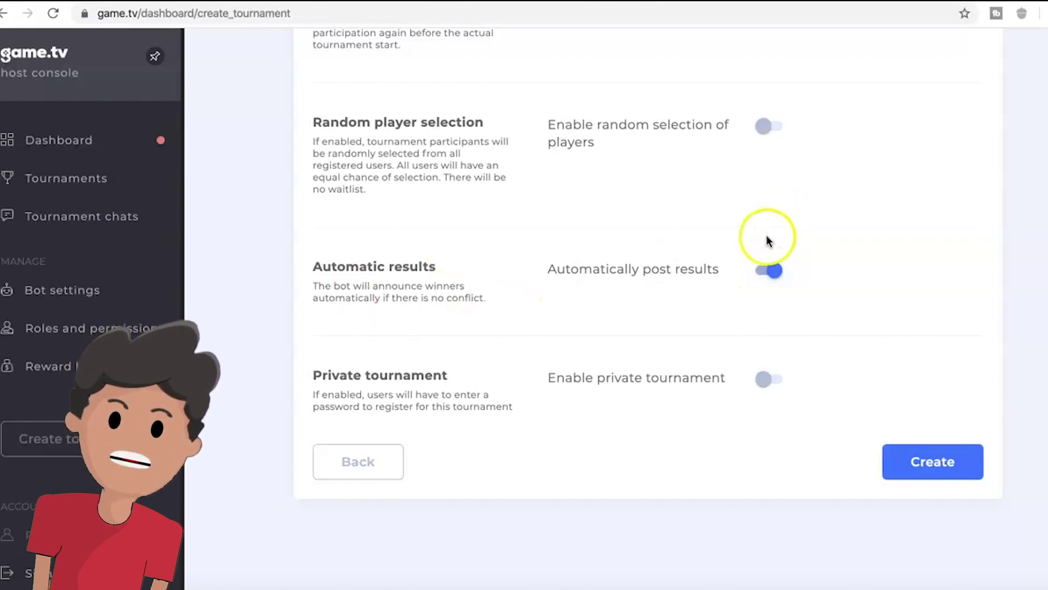
left_click(778, 270)
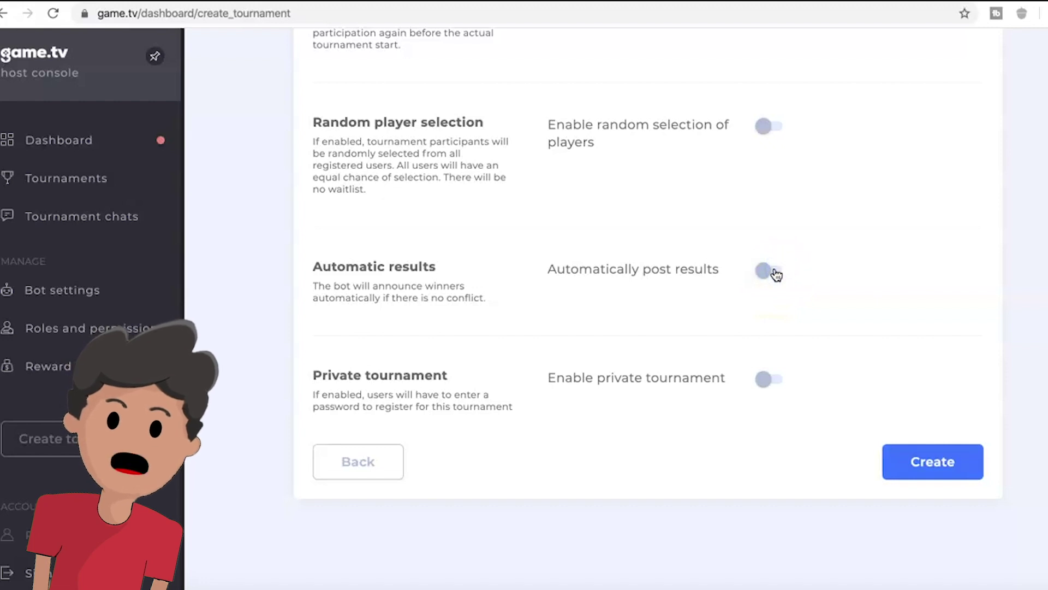
left_click_drag(326, 285, 437, 284)
left_click(388, 291)
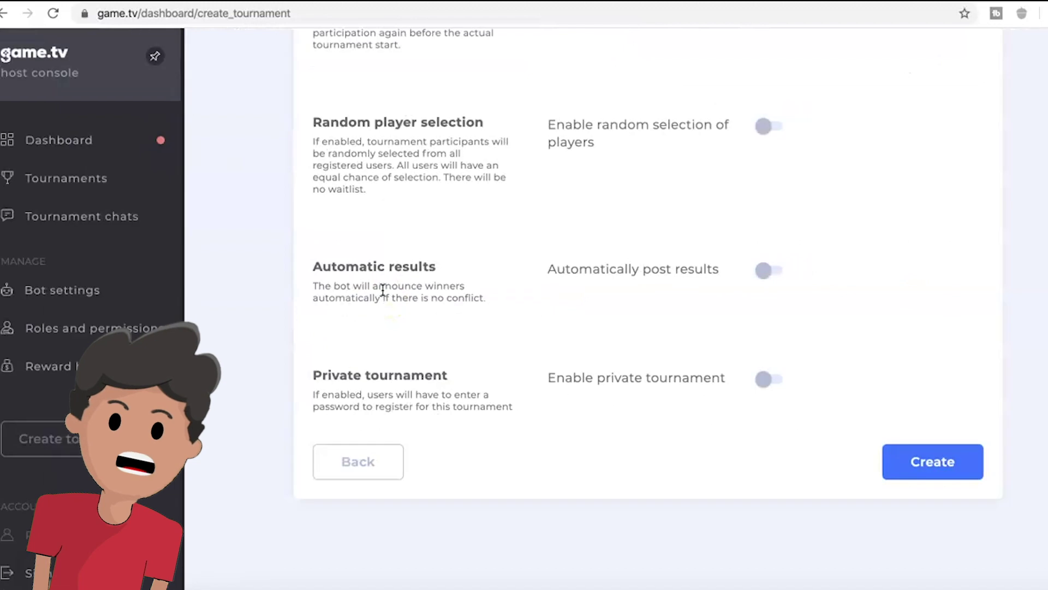
left_click(767, 273)
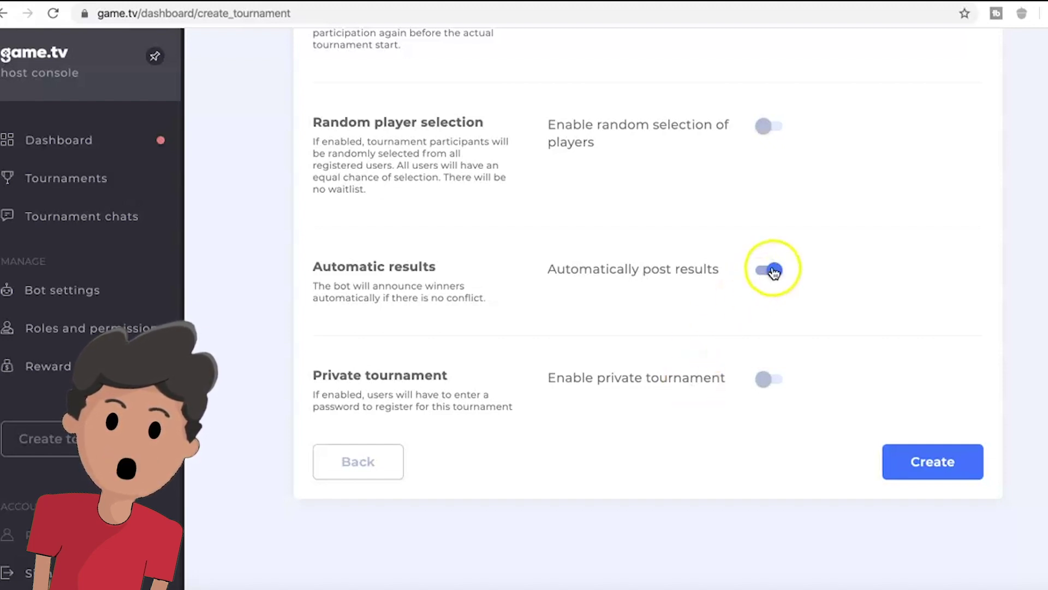
scroll(761, 399, "down", 1)
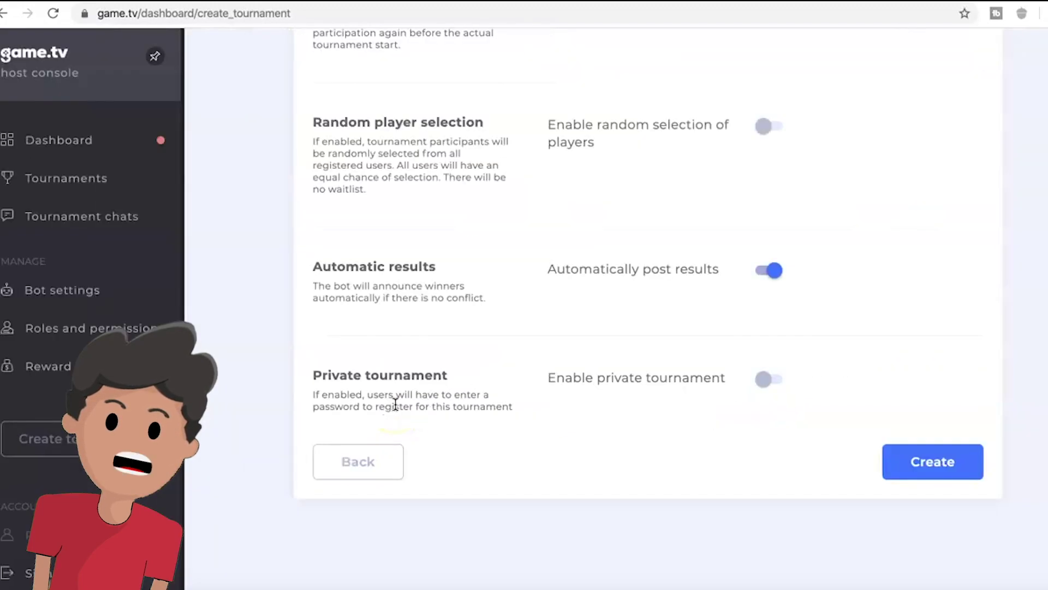
left_click(762, 377)
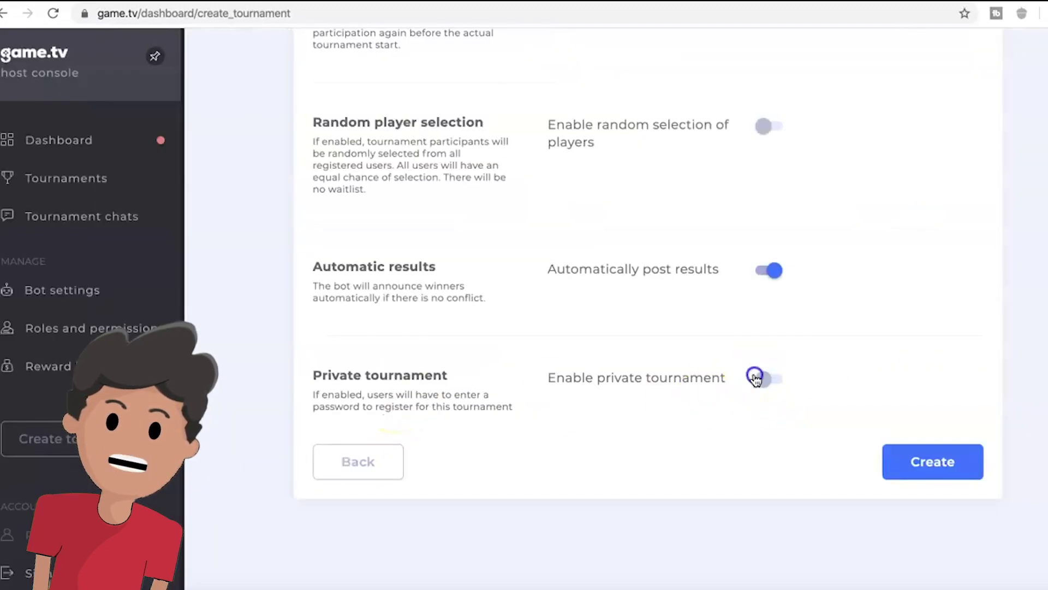
left_click(692, 443)
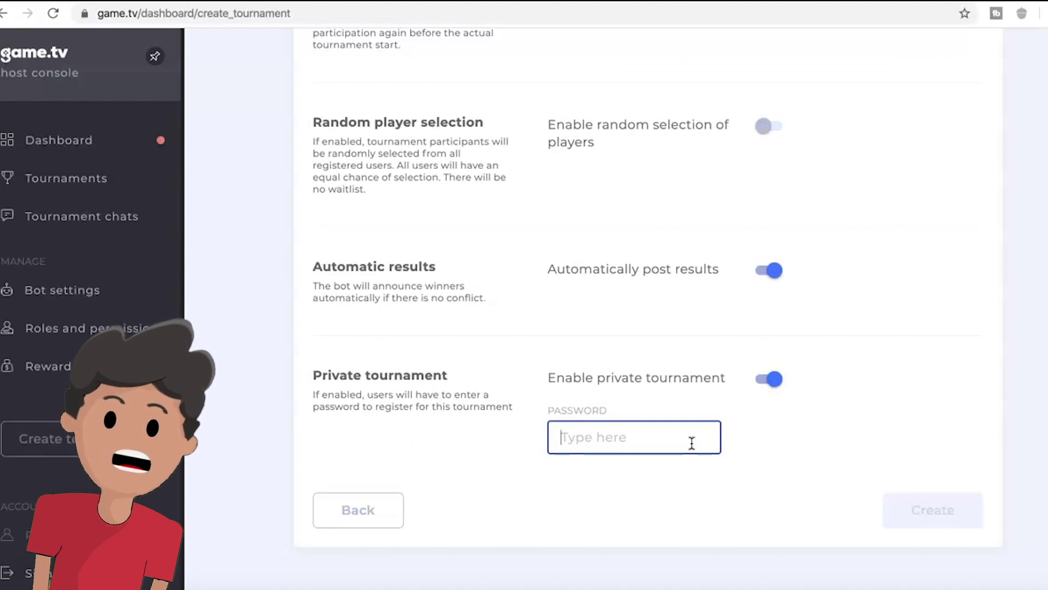
type("gucci gang")
left_click(720, 432)
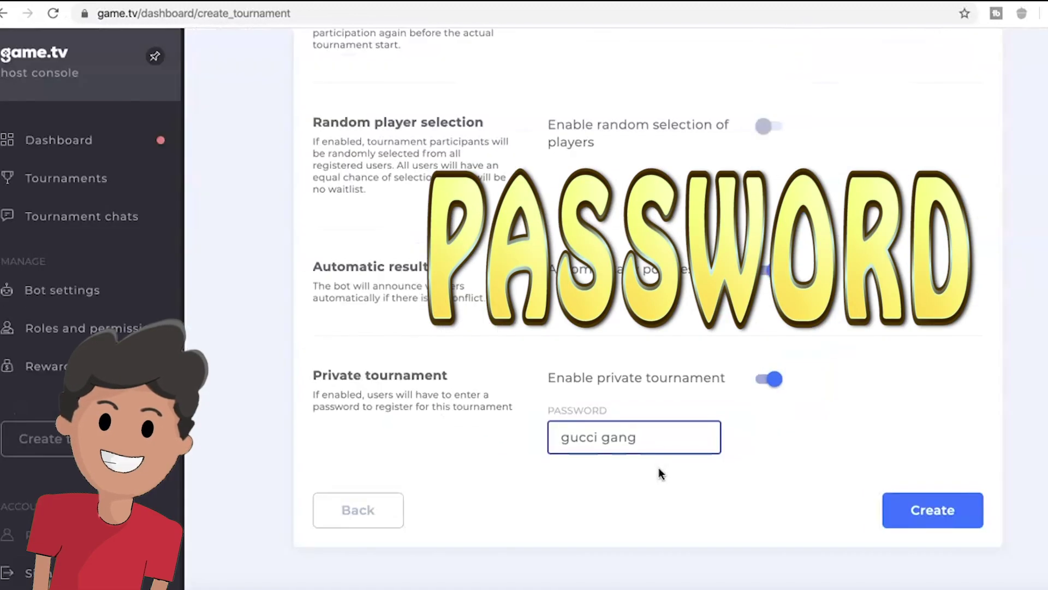
left_click(833, 331)
- Review the Basic info tab, then return to Match settings
scroll(779, 327, "up", 8)
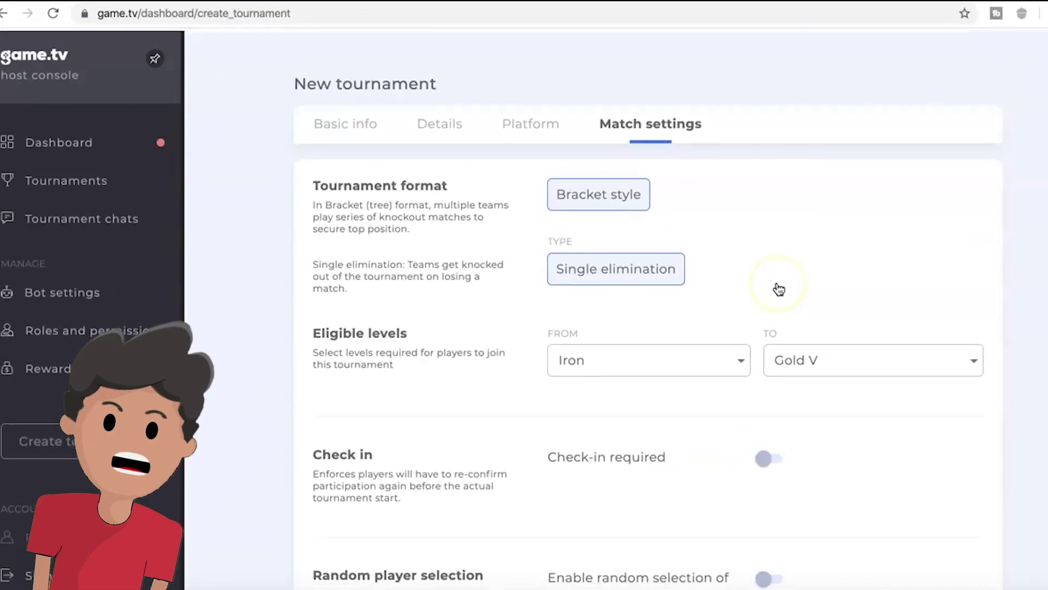
left_click(379, 137)
scroll(616, 284, "down", 10)
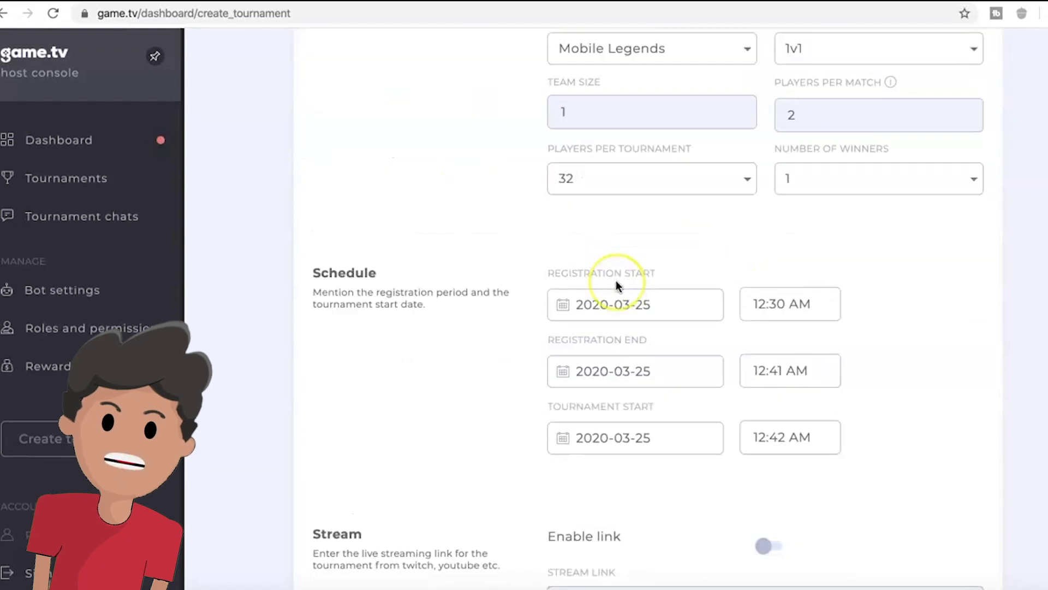
scroll(792, 300, "up", 10)
left_click(701, 121)
- Create the tournament and choose Later instead of publishing it now
scroll(764, 328, "down", 10)
left_click(906, 476)
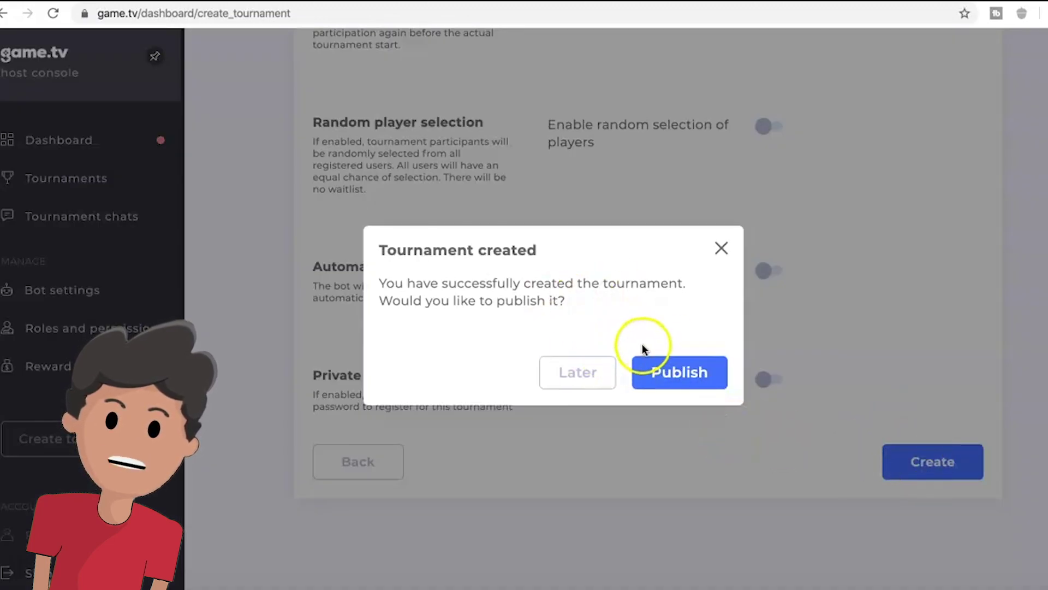
left_click(575, 373)
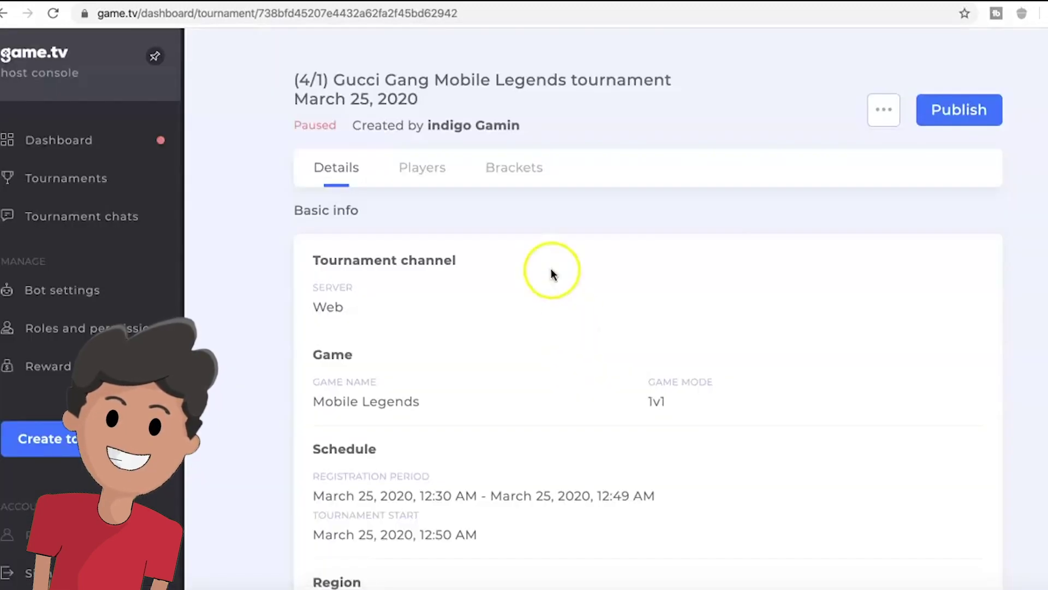
- Publish the Gucci Gang Mobile Legends tournament so its status shows Live
scroll(552, 273, "down", 6)
scroll(551, 270, "down", 7)
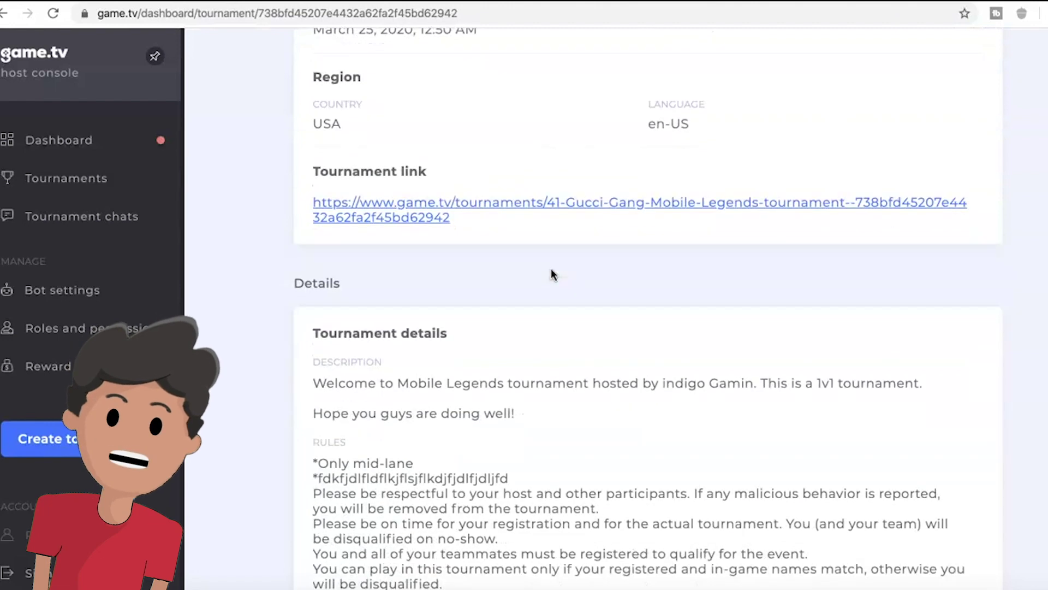
scroll(551, 267, "down", 15)
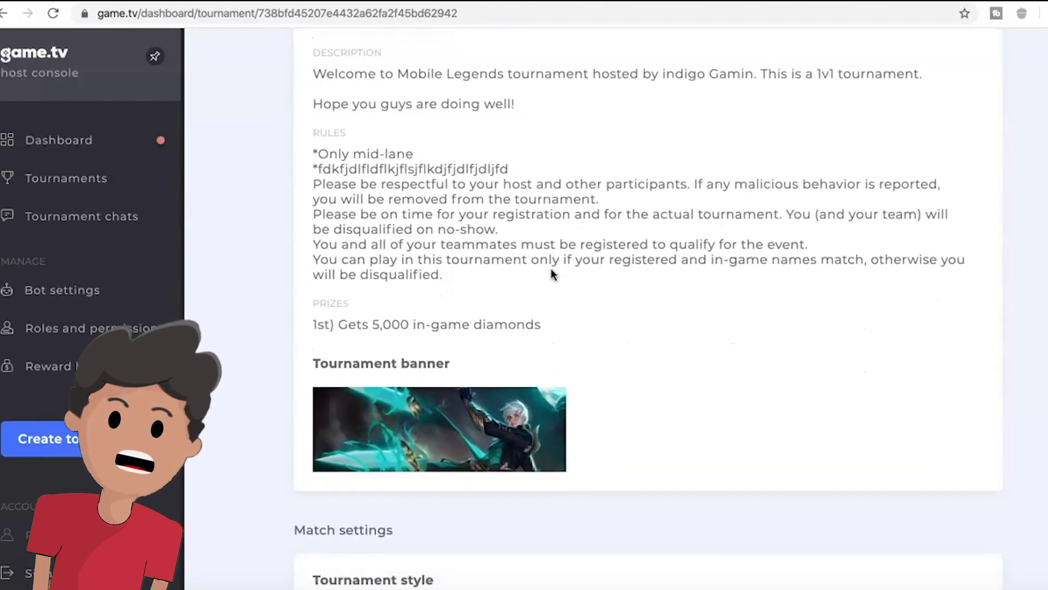
scroll(552, 270, "up", 20)
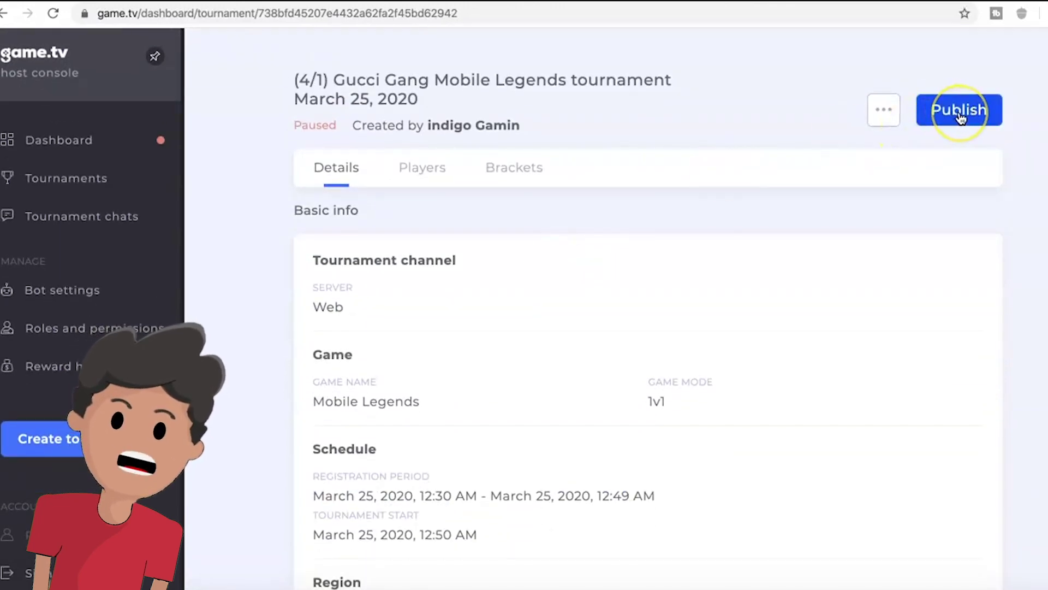
left_click(959, 112)
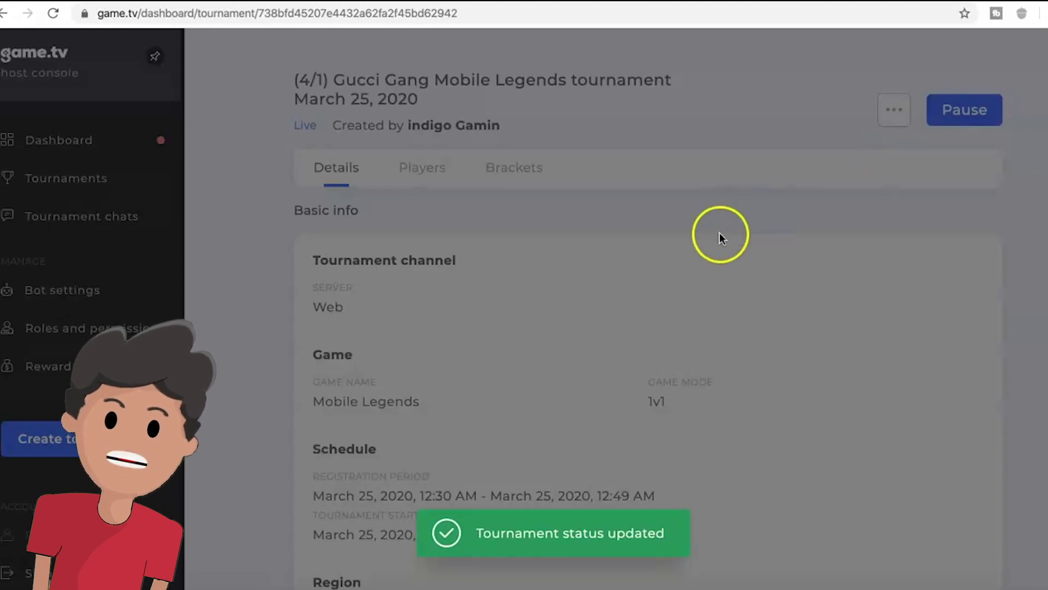
scroll(720, 234, "down", 4)
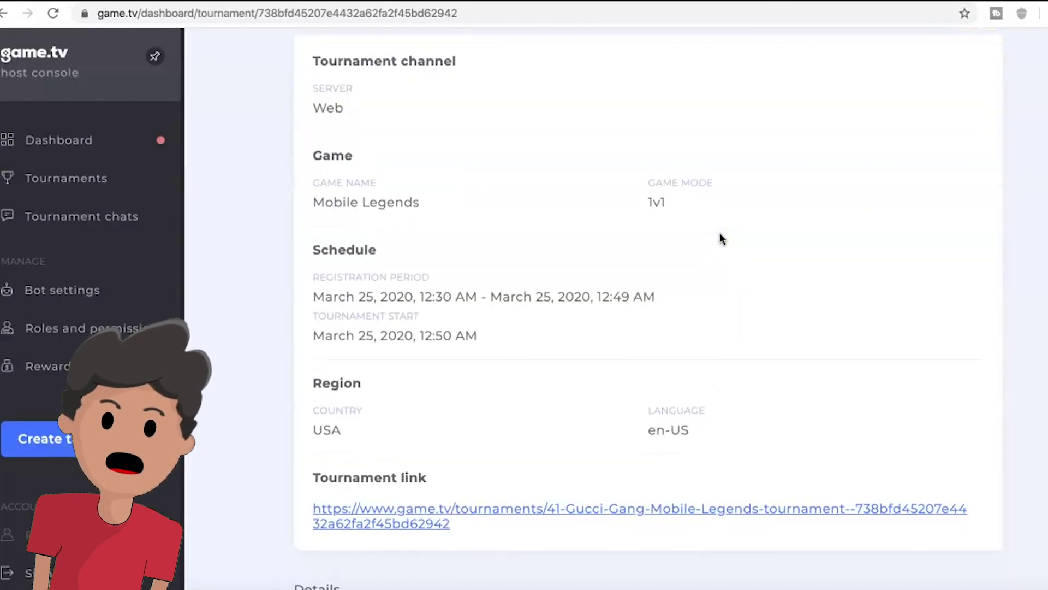
scroll(719, 238, "down", 5)
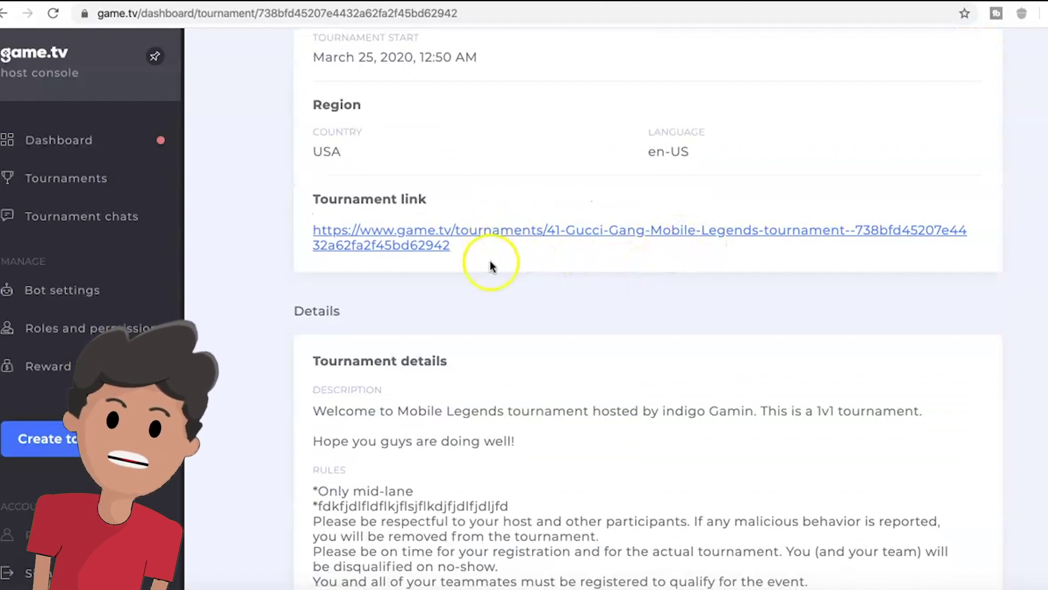
- Open the tournament link and jump to the How to Join registration steps
left_click(404, 243)
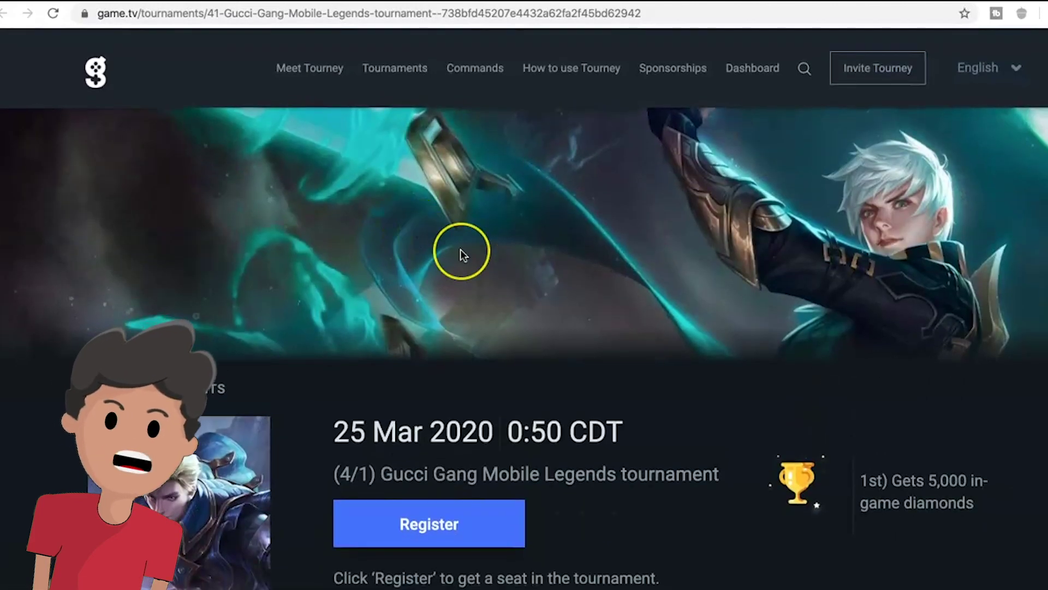
scroll(461, 252, "down", 3)
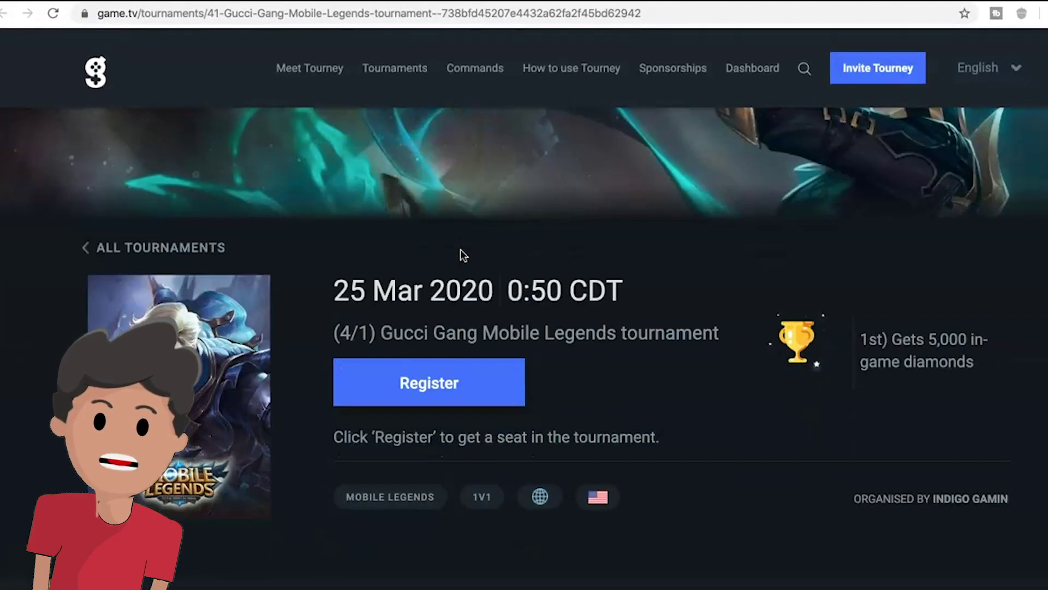
scroll(461, 254, "down", 6)
scroll(462, 255, "up", 5)
left_click(445, 314)
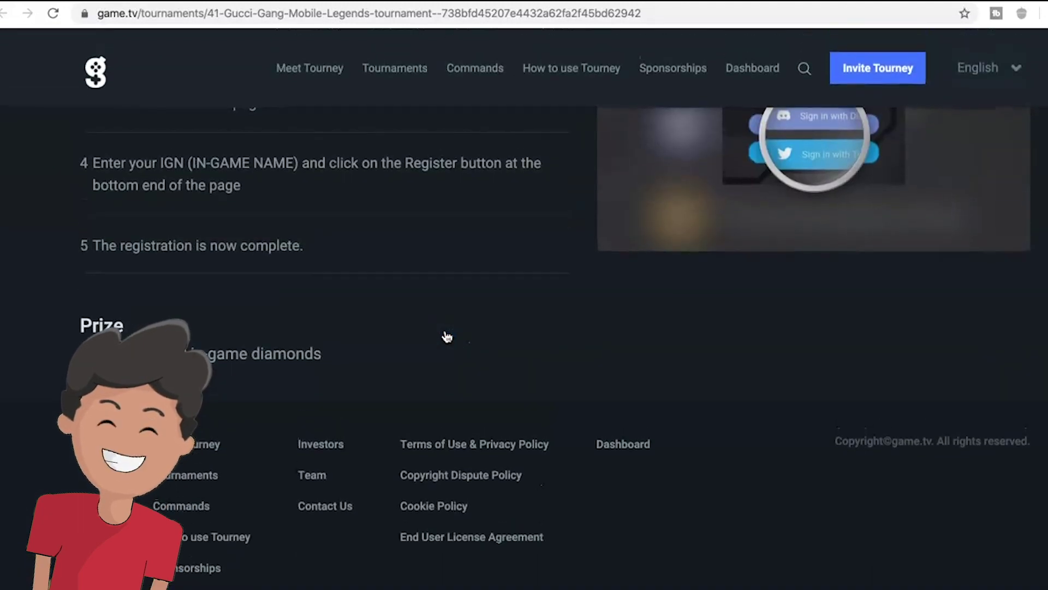
scroll(446, 337, "up", 15)
scroll(447, 337, "down", 10)
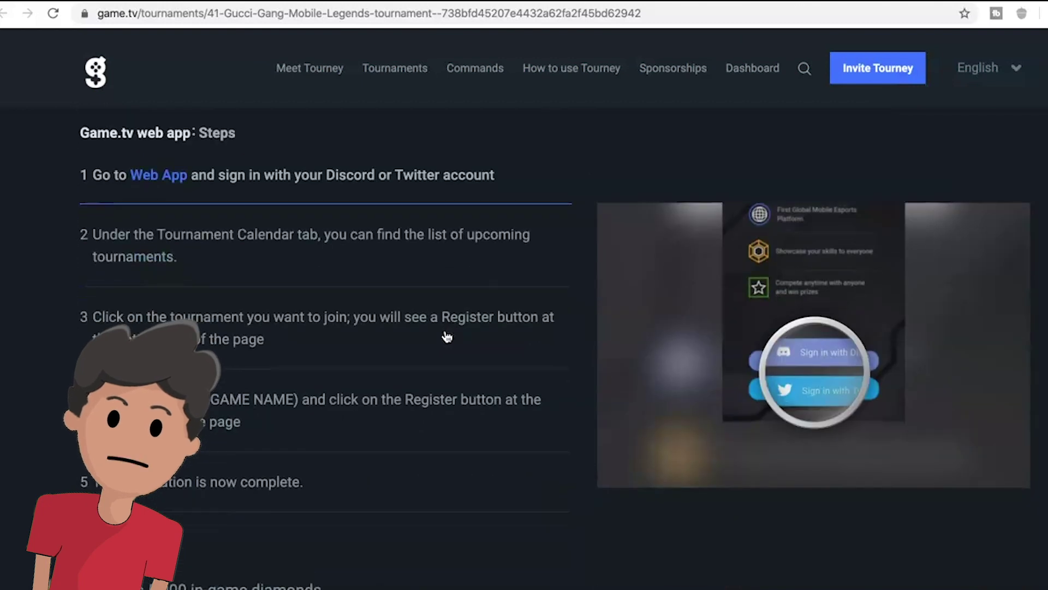
scroll(446, 337, "up", 15)
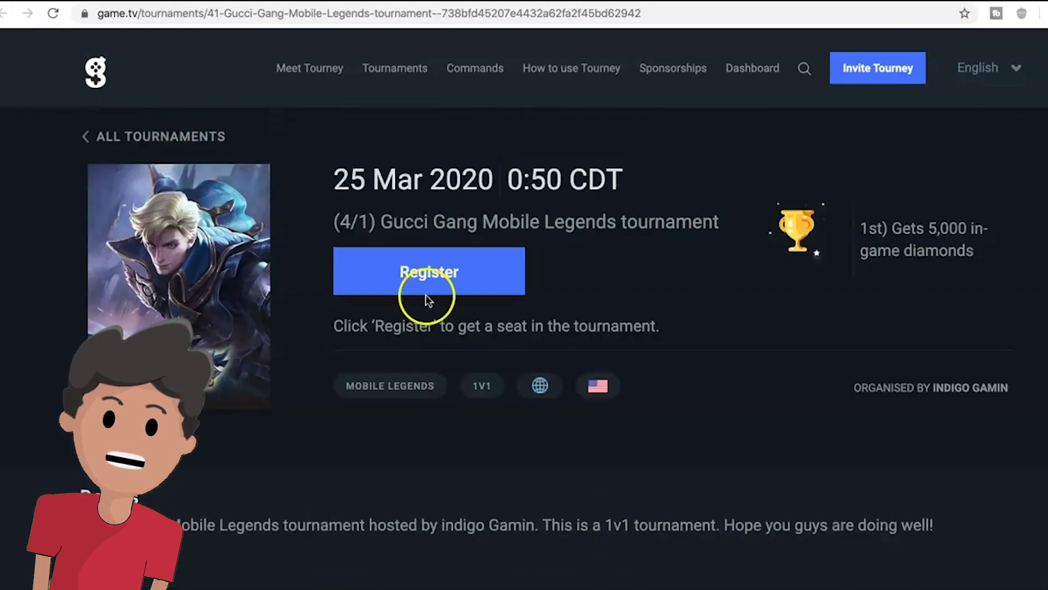
- Select the tournament page's URL in the address bar
left_click(205, 12)
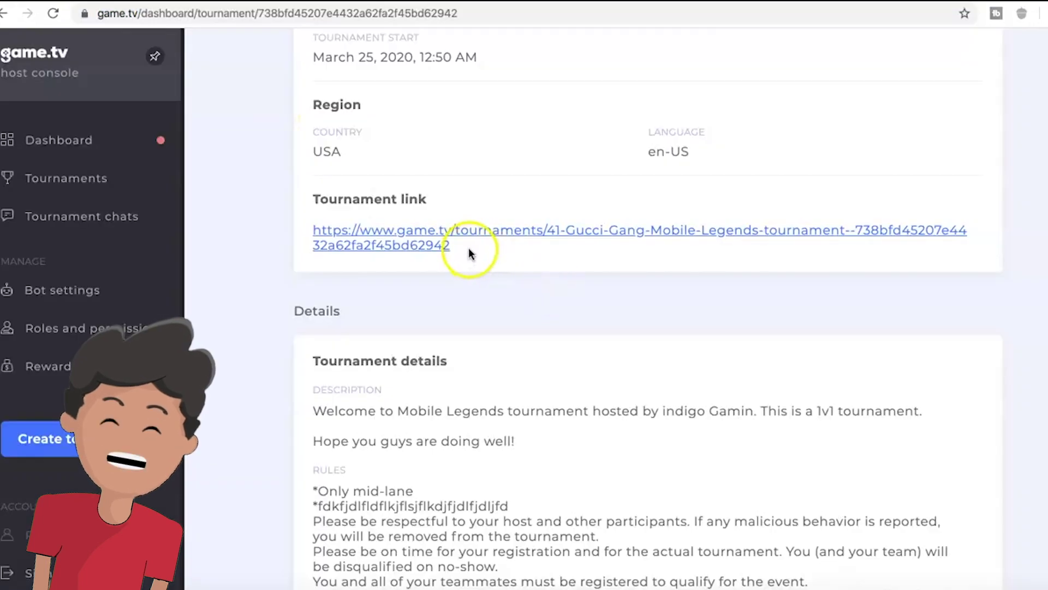
left_click_drag(469, 253, 265, 212)
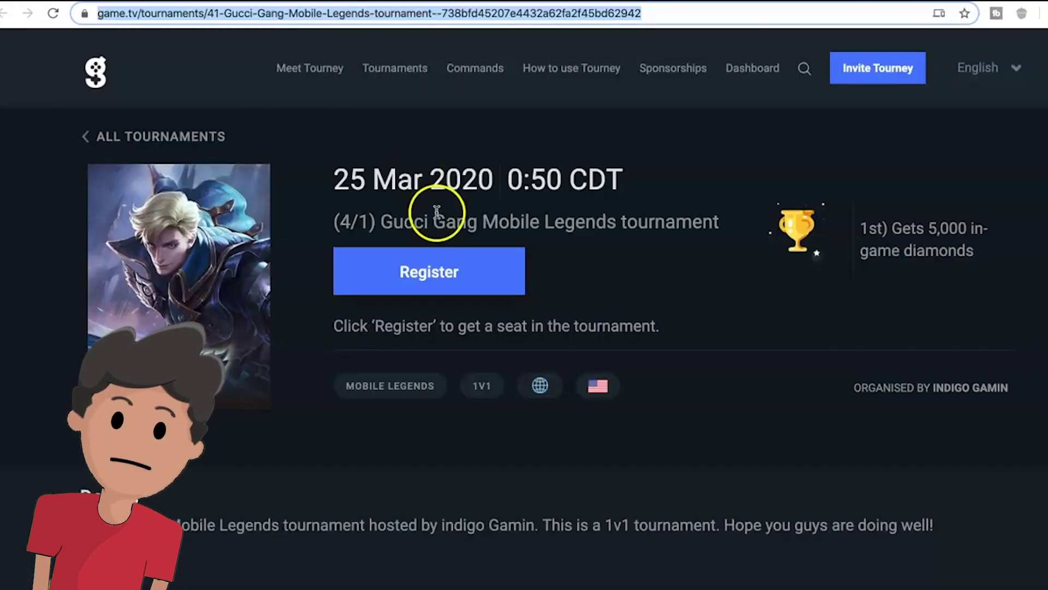
scroll(473, 277, "down", 3)
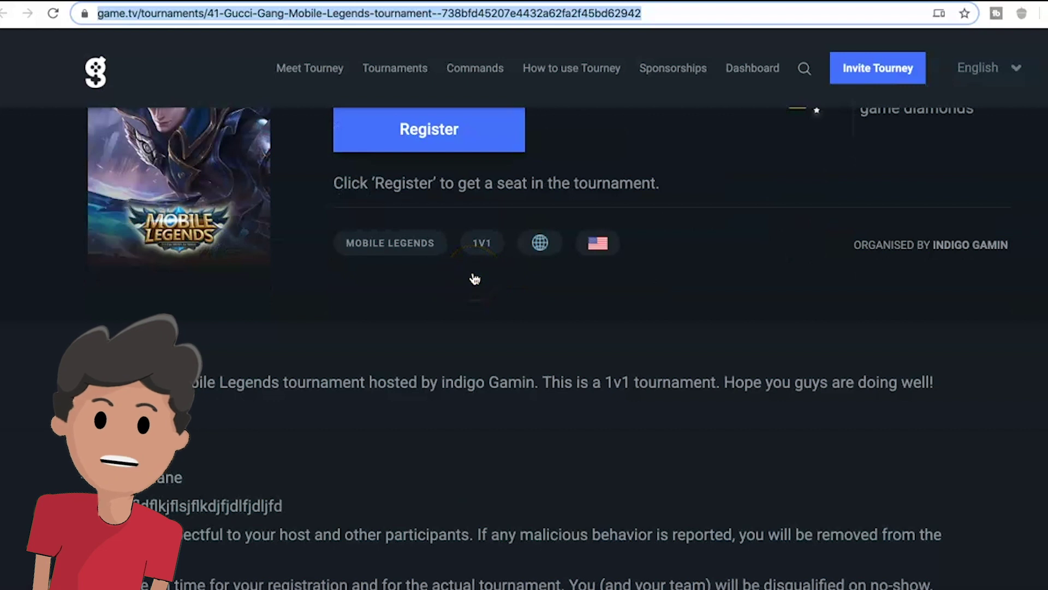
scroll(475, 279, "down", 1)
scroll(470, 274, "up", 2)
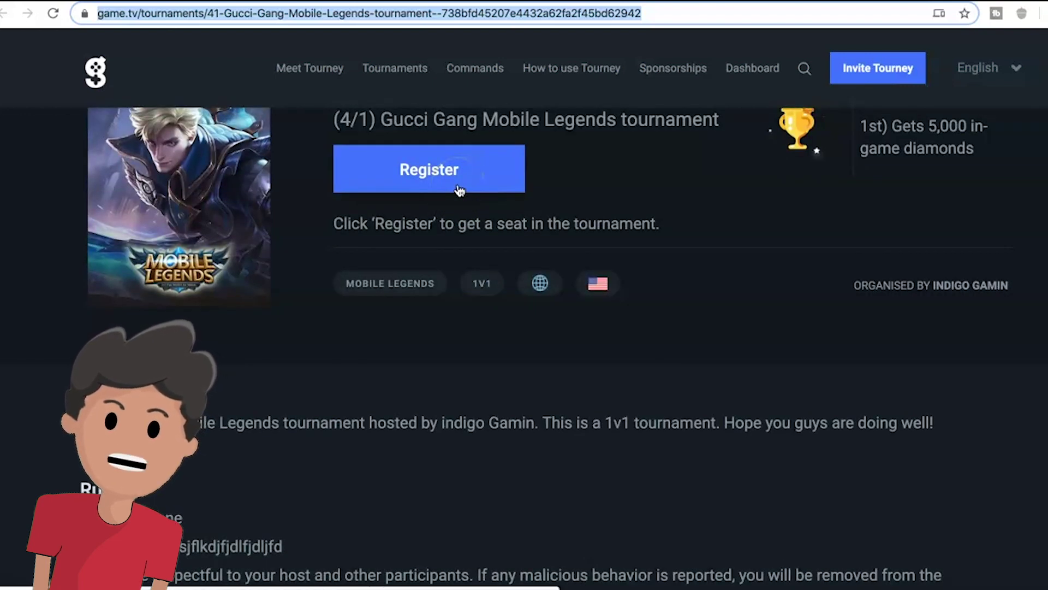
- Register for the tournament, entering the player's in-game name and submitting
left_click(514, 263)
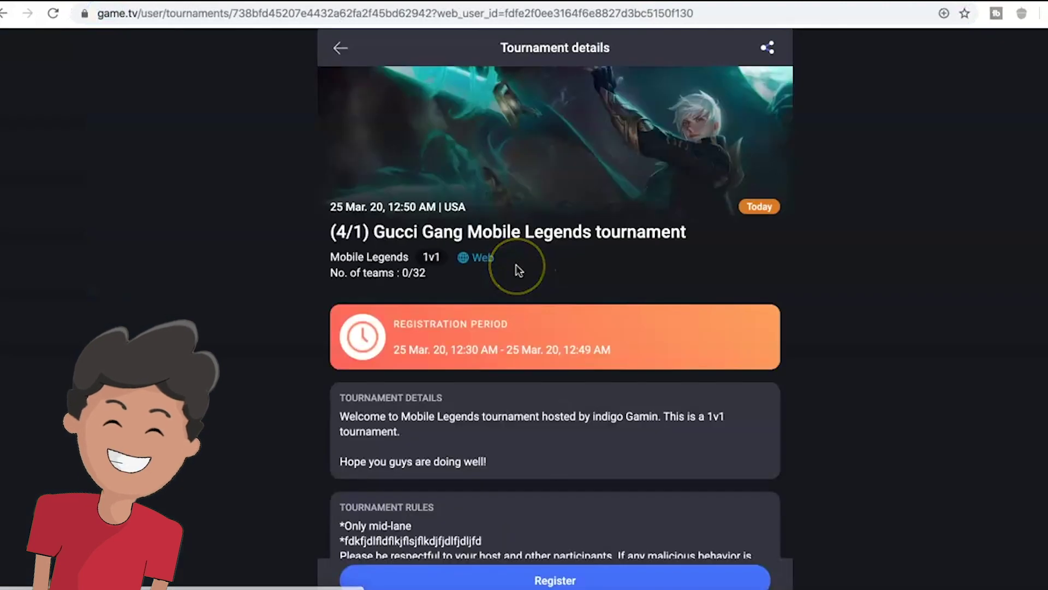
scroll(519, 271, "down", 3)
scroll(519, 270, "up", 1)
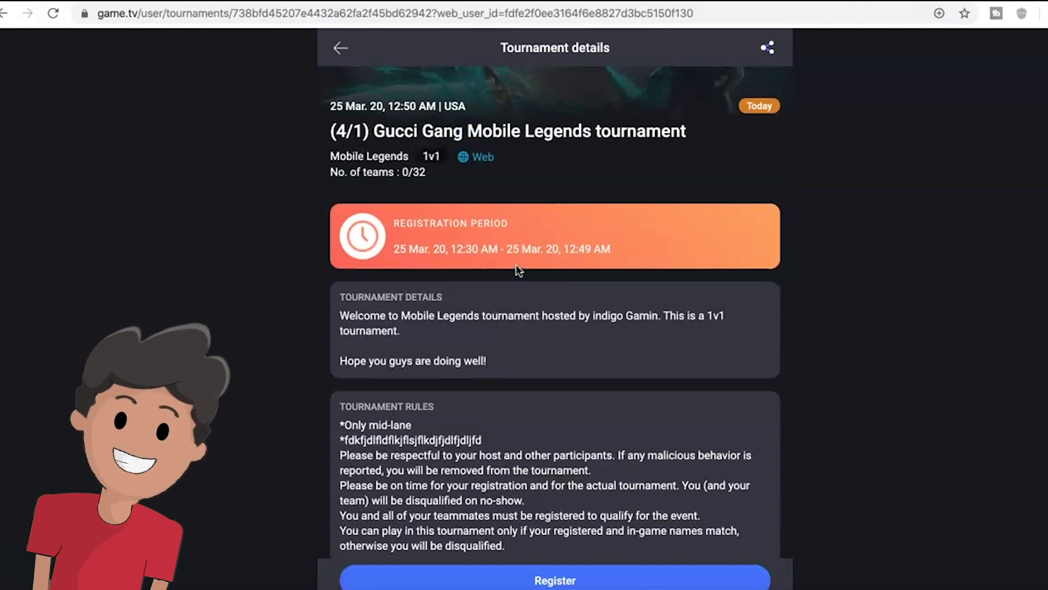
scroll(519, 270, "down", 1)
left_click(447, 208)
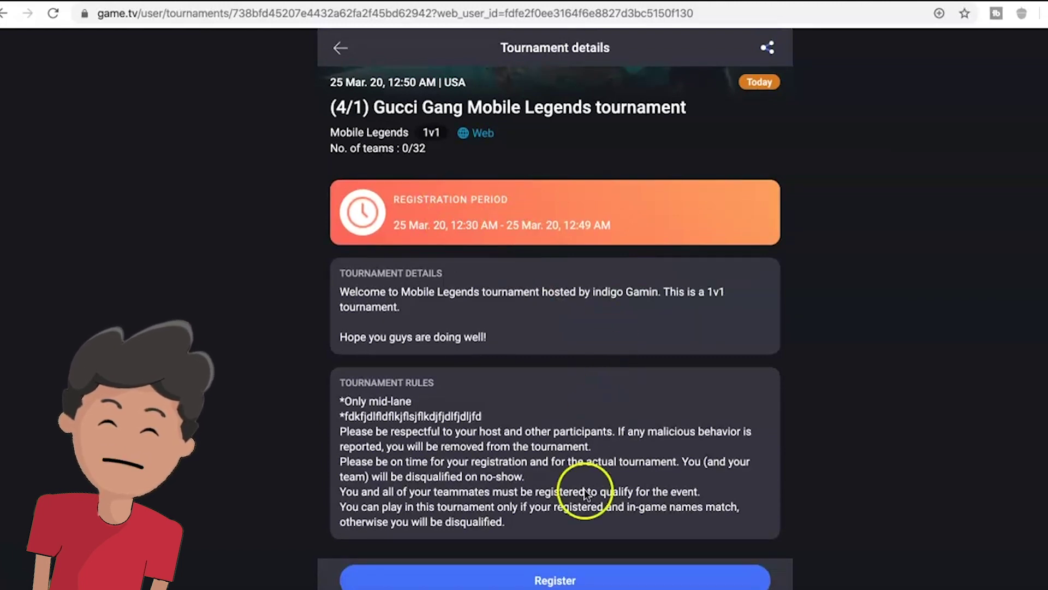
left_click(573, 582)
left_click(397, 209)
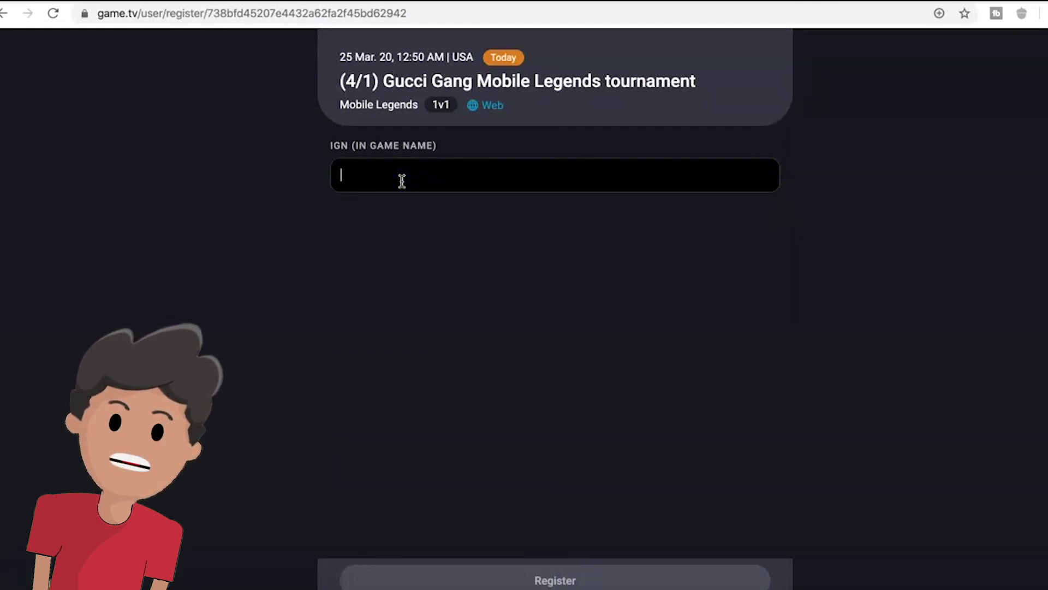
type("indigo gamin")
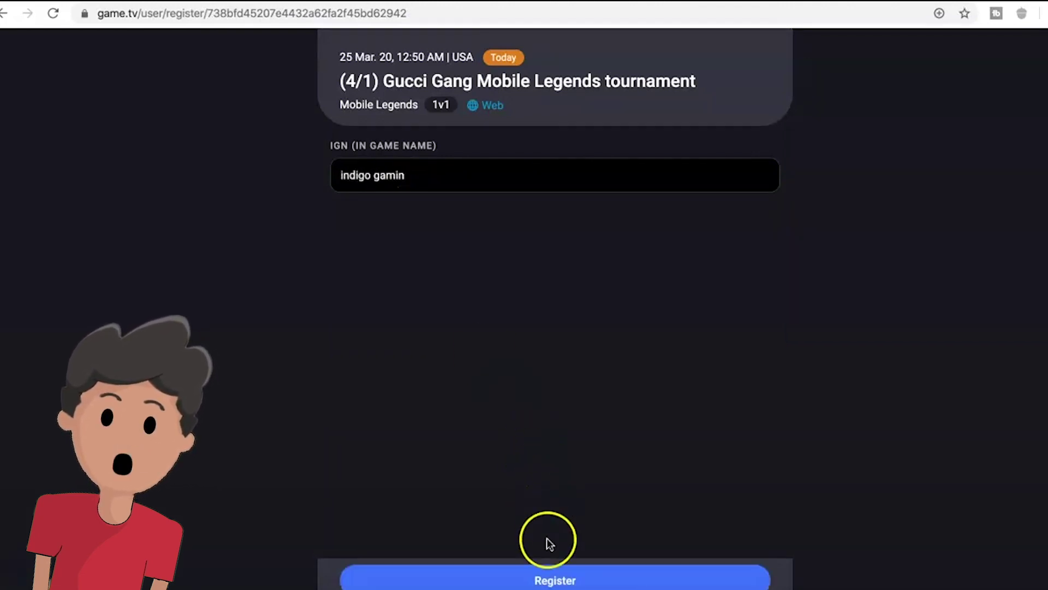
left_click(545, 573)
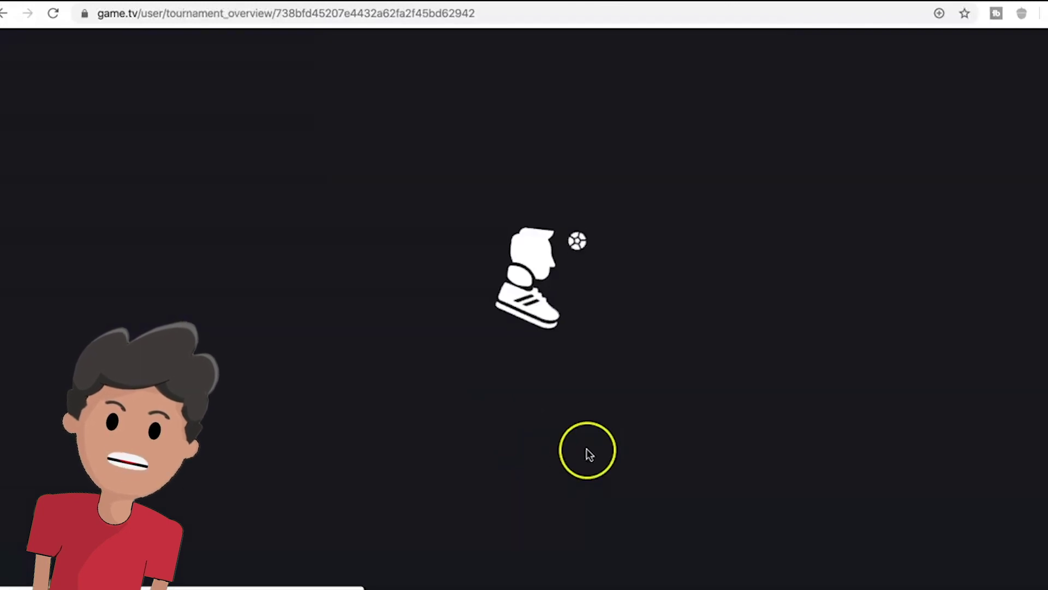
- View the tournament details and my team members, closing each panel afterwards
left_click(401, 386)
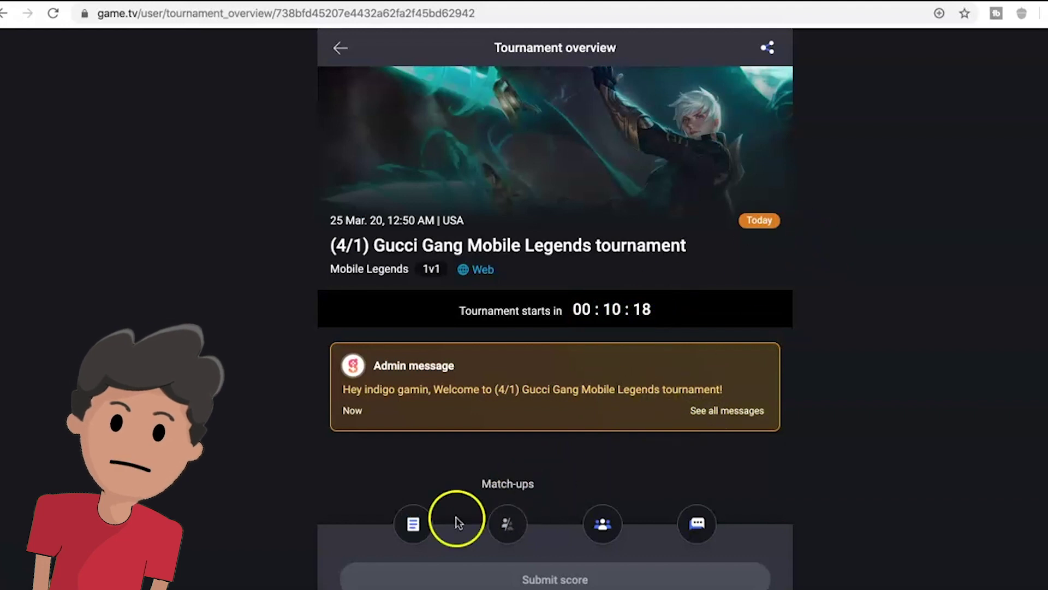
left_click(414, 526)
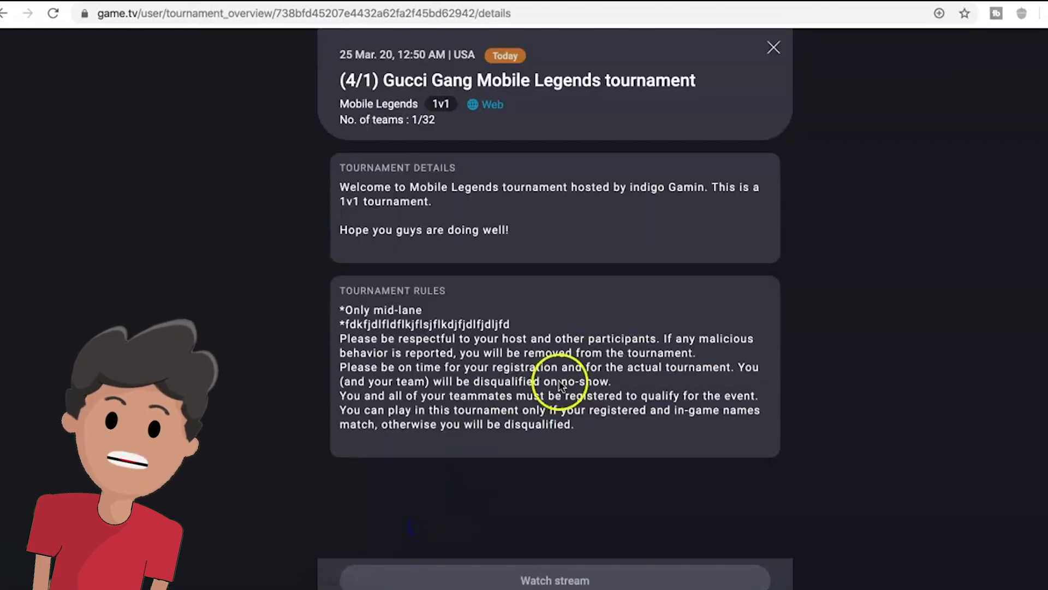
left_click(771, 51)
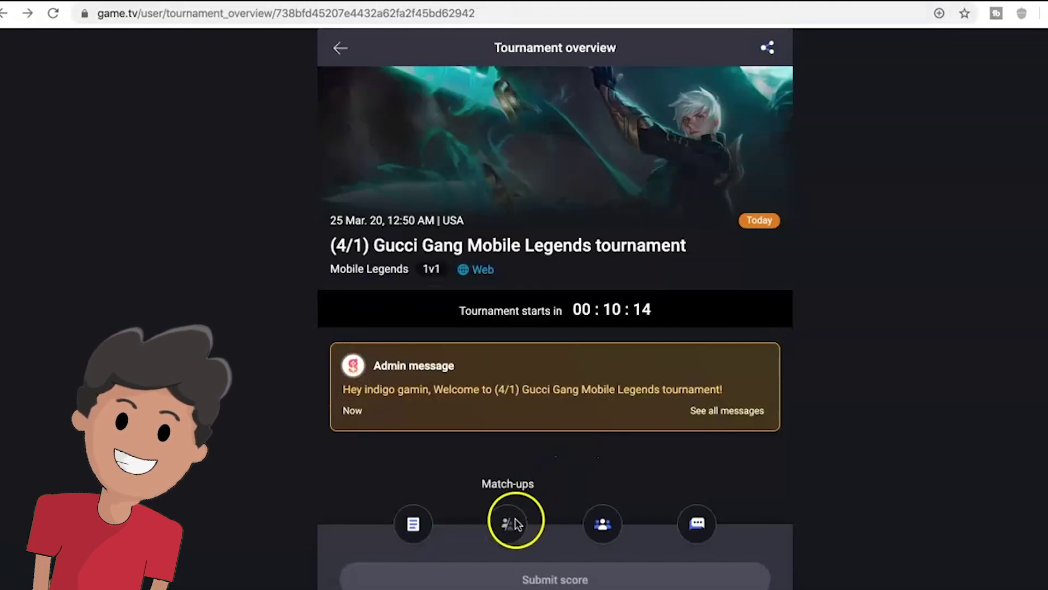
left_click(604, 525)
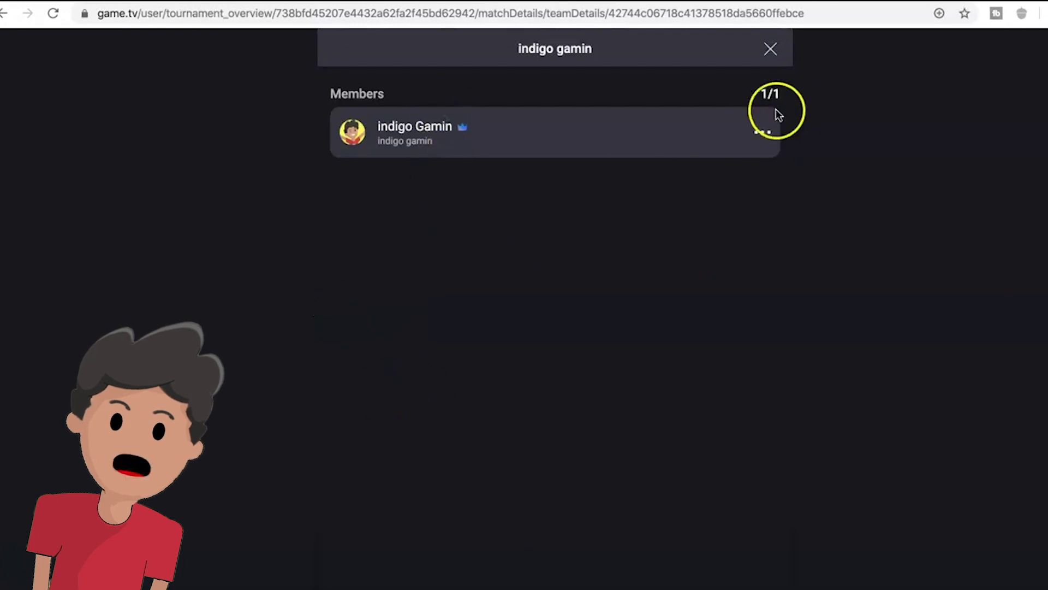
left_click(770, 51)
- Check the tournament chats and current match chat, then close back to the overview
left_click(698, 524)
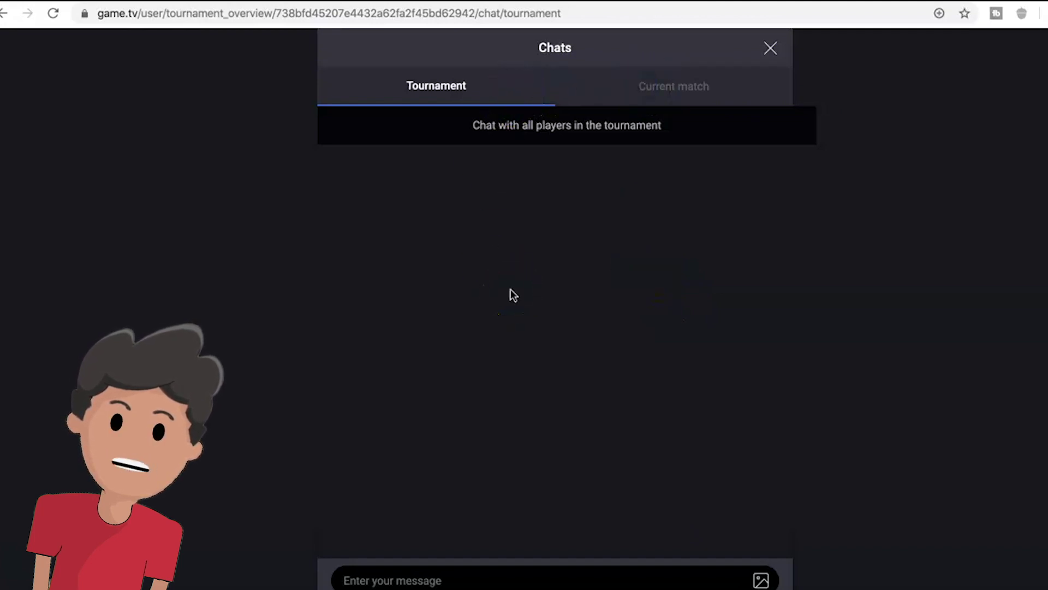
left_click(618, 195)
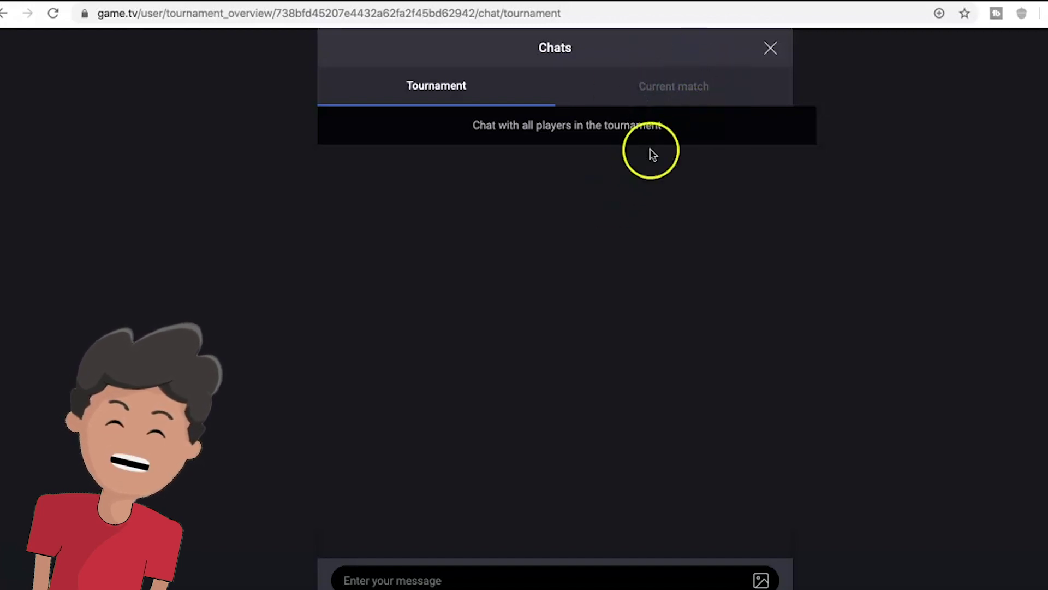
left_click(681, 85)
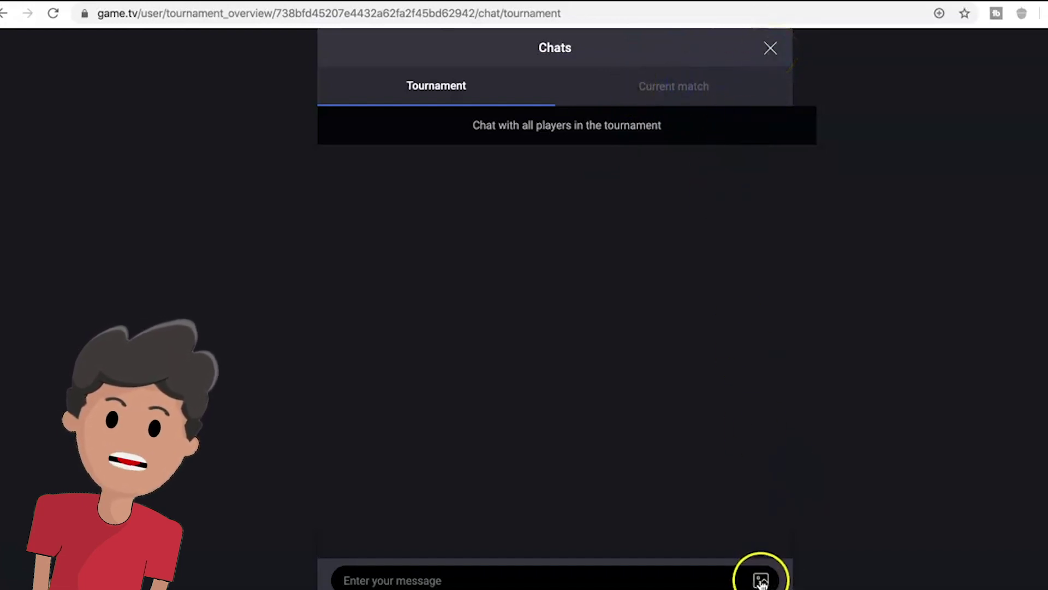
left_click(769, 47)
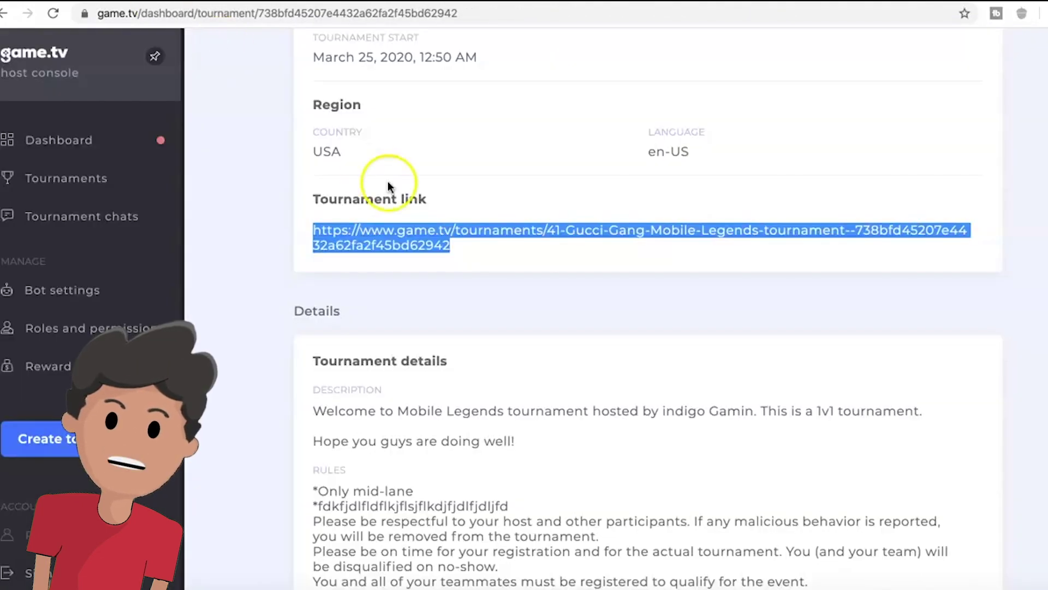
- Return to the host console's live tournament page and select its Players tab
left_click(388, 183)
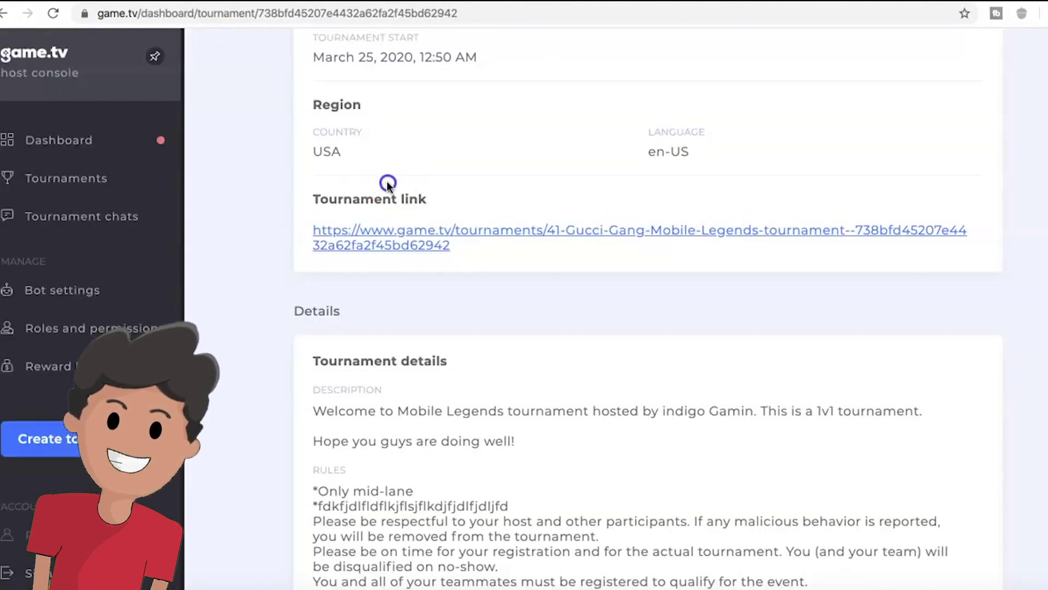
scroll(386, 181, "up", 8)
left_click(429, 159)
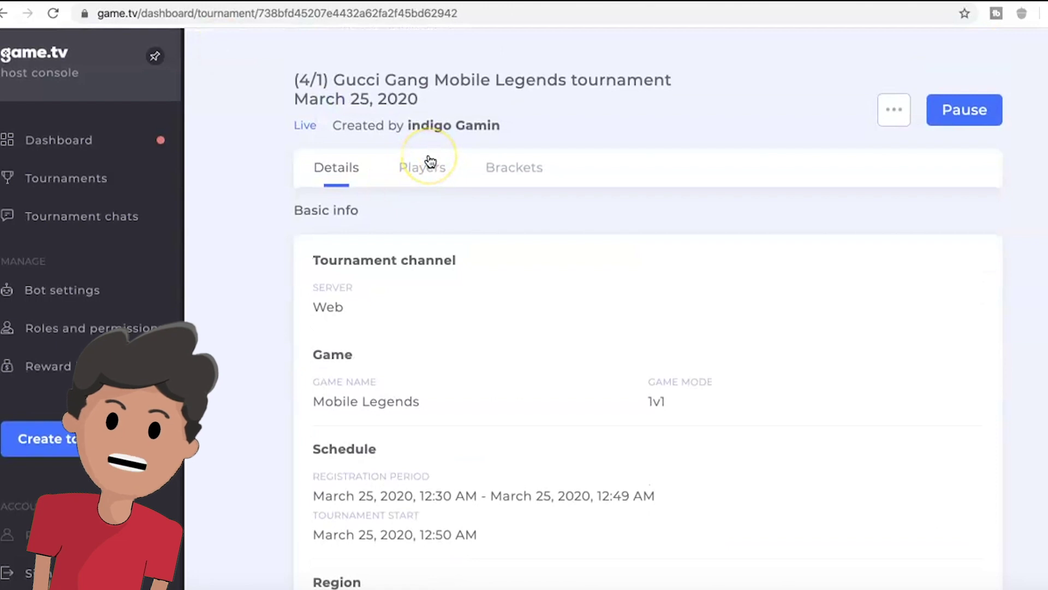